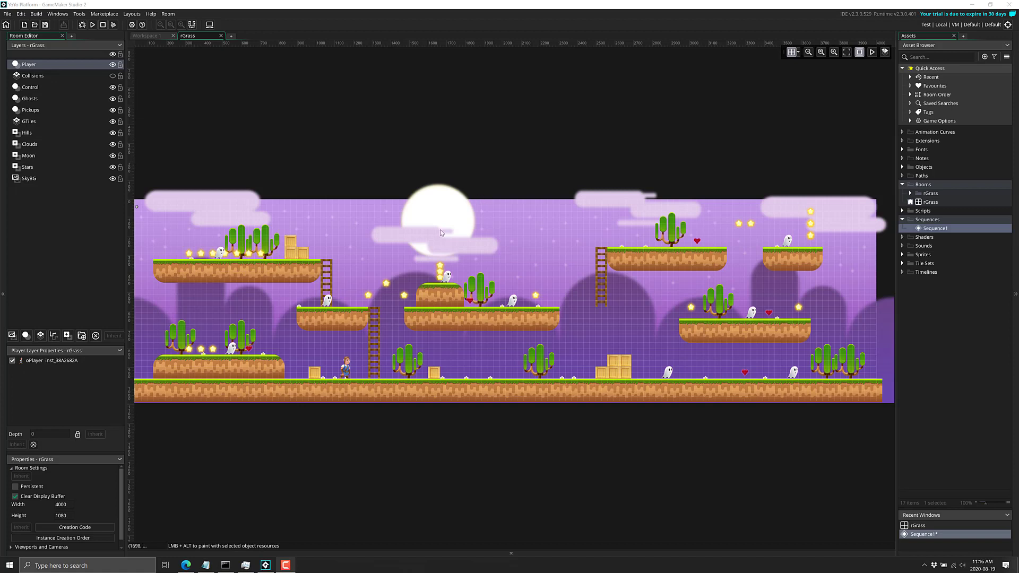
- Give the rGrass room an orange colour tag using the colour row in its context menu
scroll(460, 245, "up", 3)
scroll(477, 266, "down", 3)
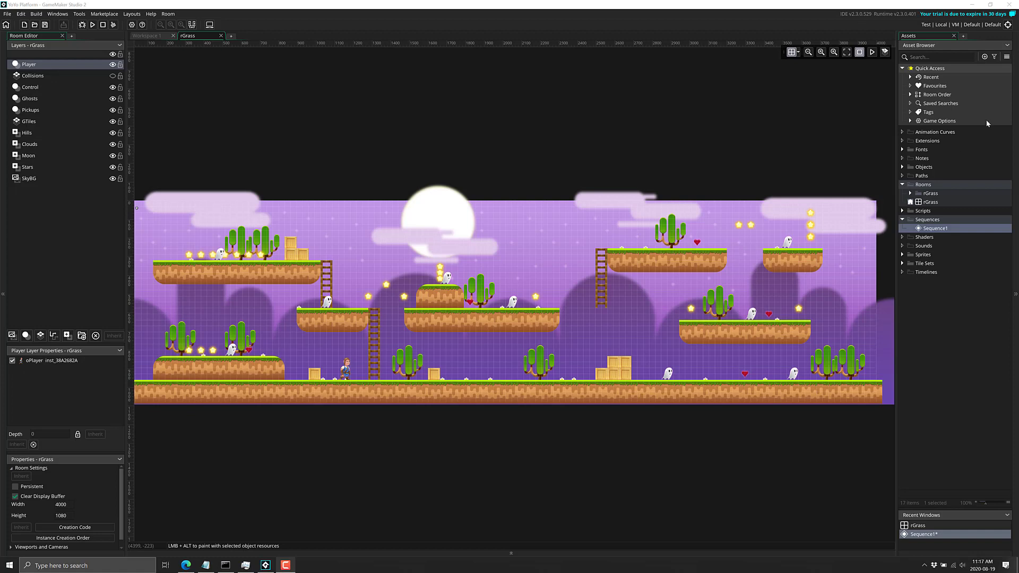
right_click(929, 113)
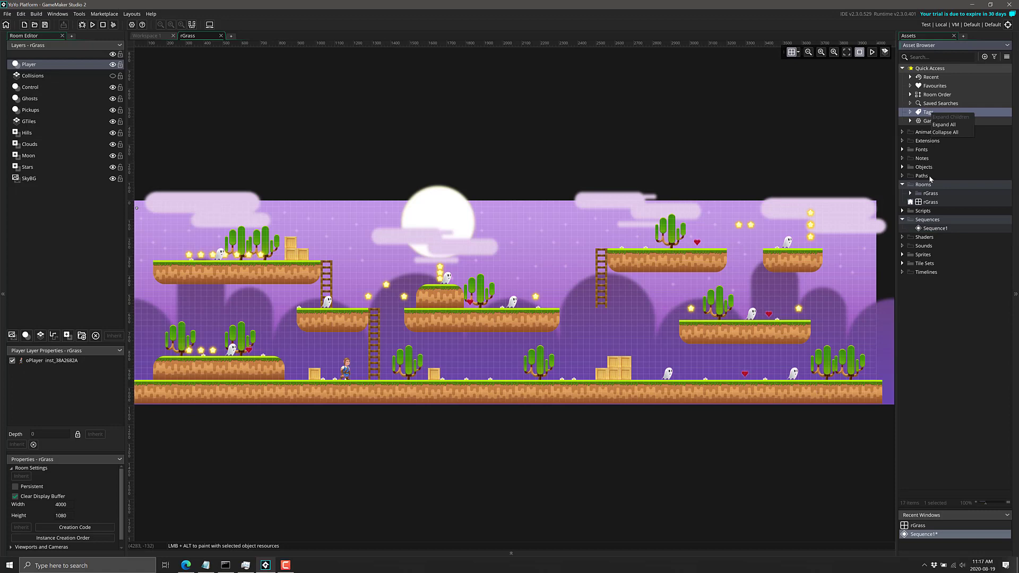
right_click(929, 203)
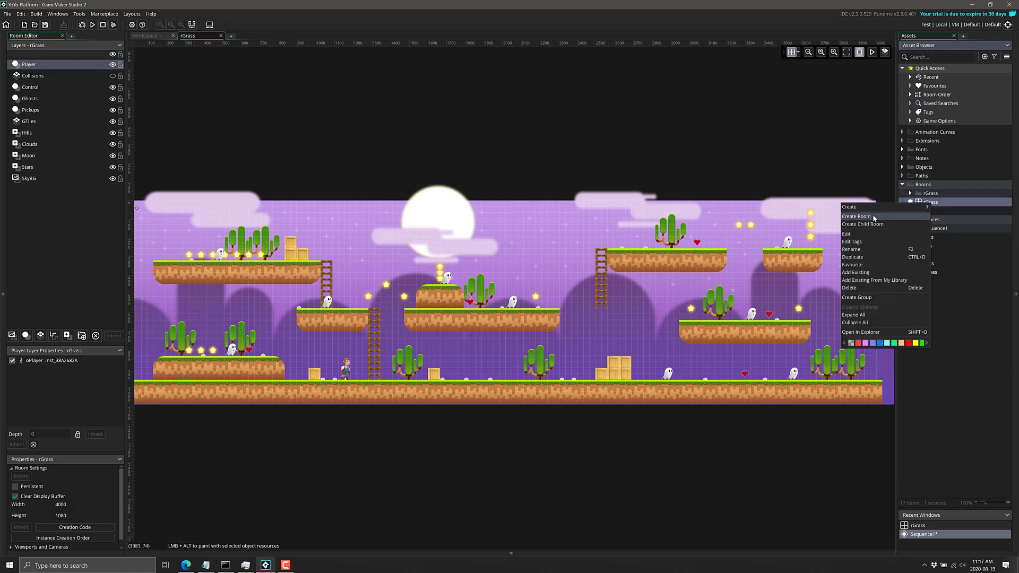
left_click(976, 283)
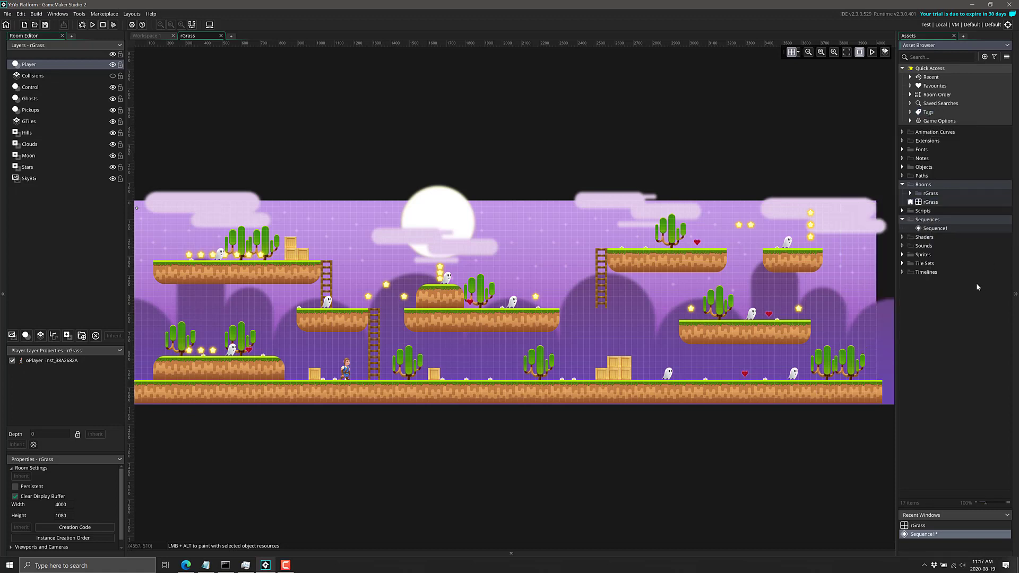
left_click(930, 203)
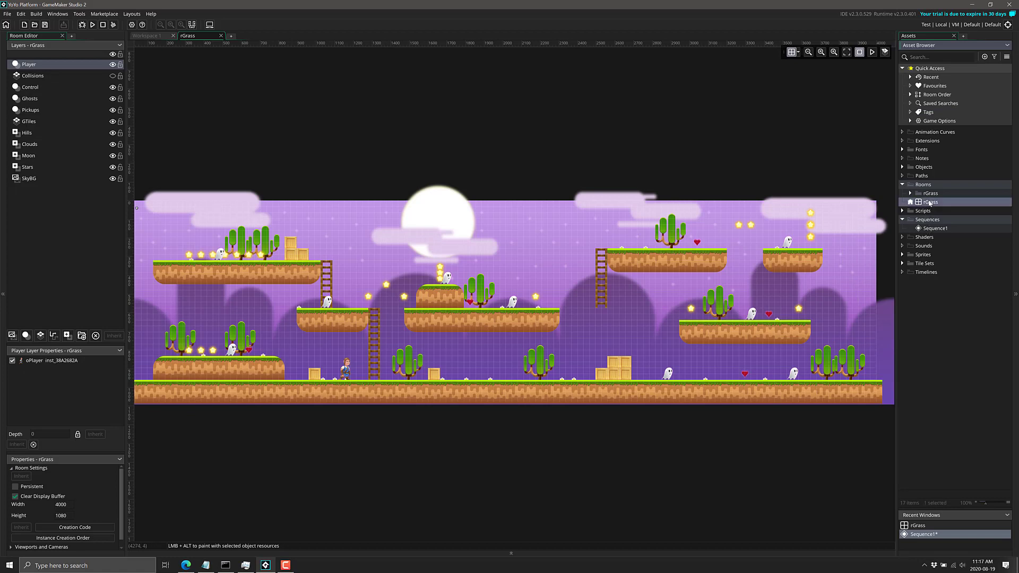
right_click(930, 203)
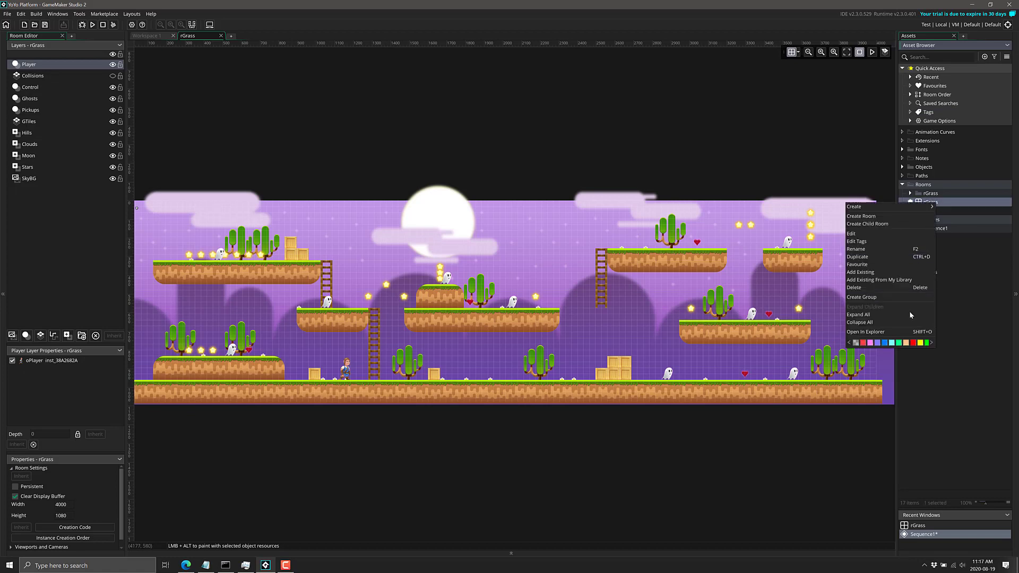
left_click(906, 343)
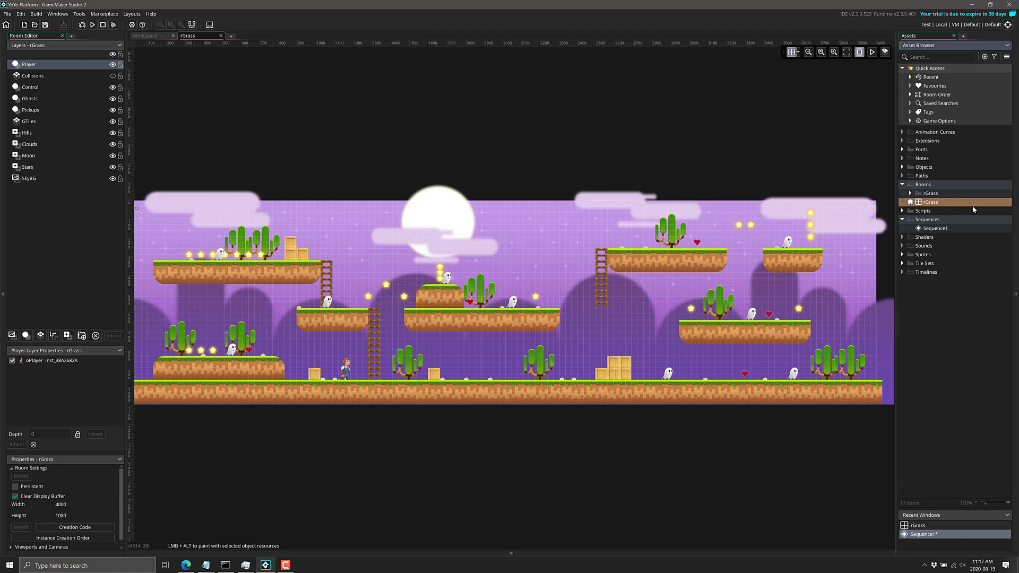
left_click(926, 202)
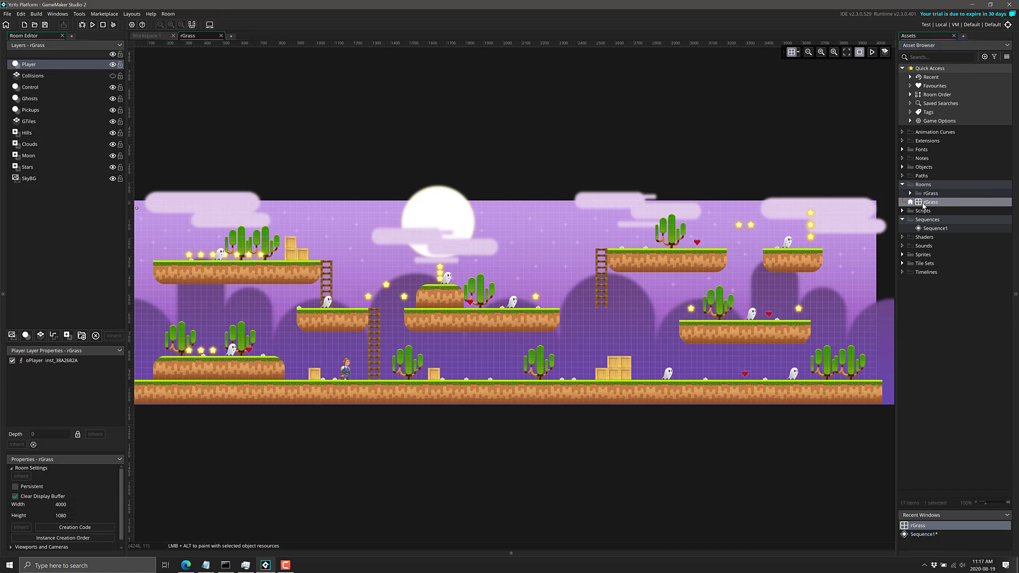
left_click(923, 206)
left_click(925, 207)
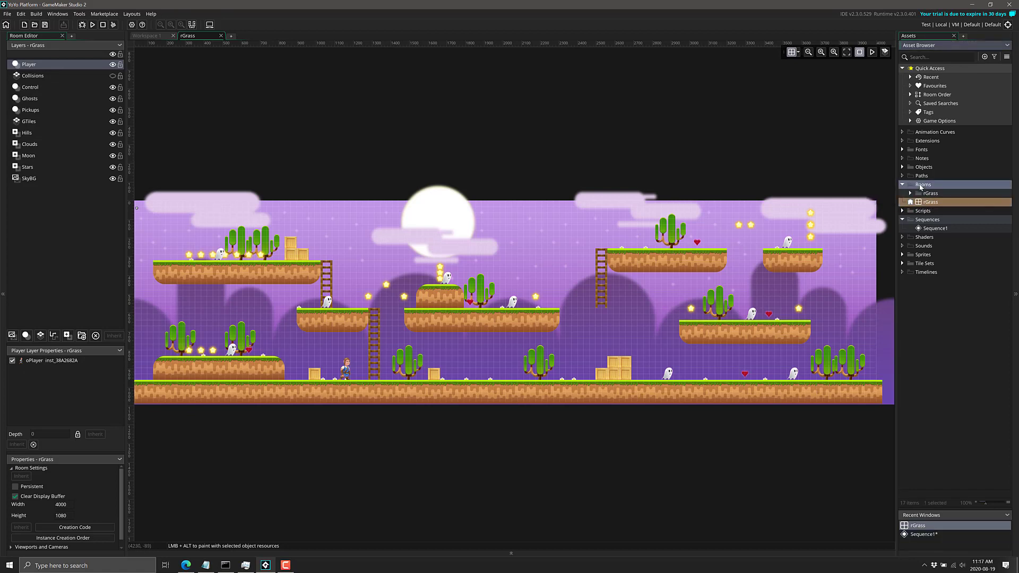
left_click(910, 202)
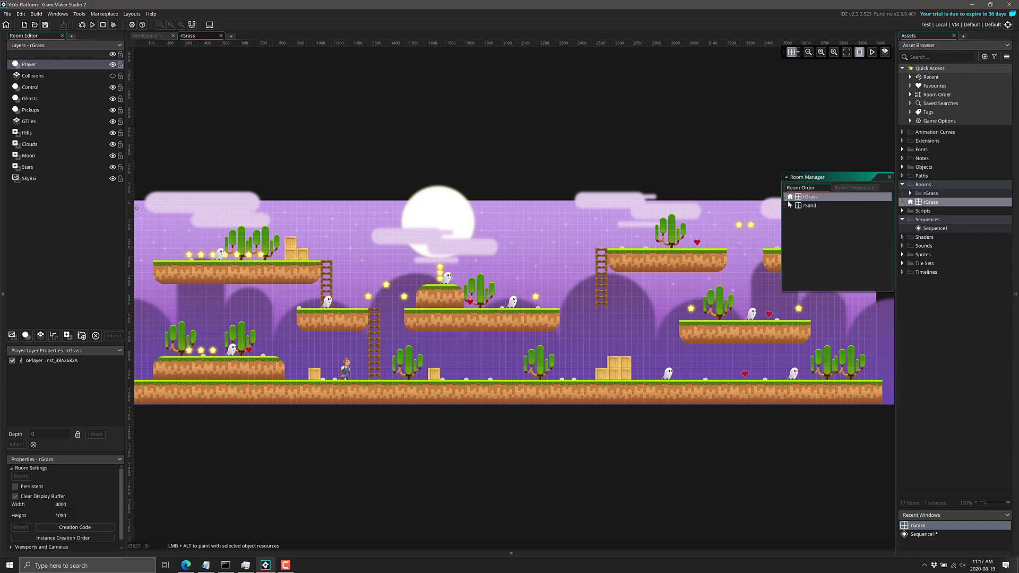
left_click(890, 176)
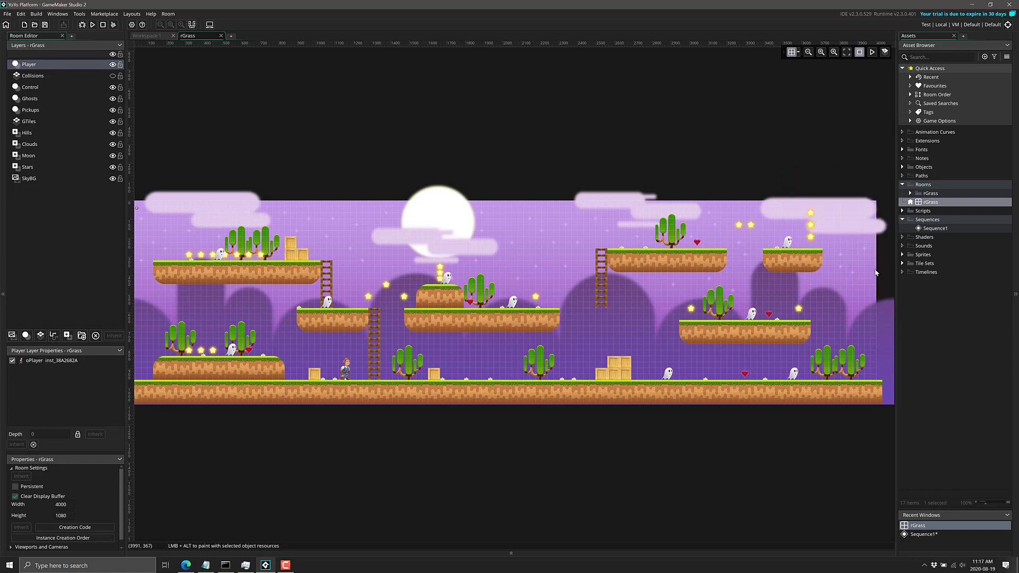
right_click(923, 220)
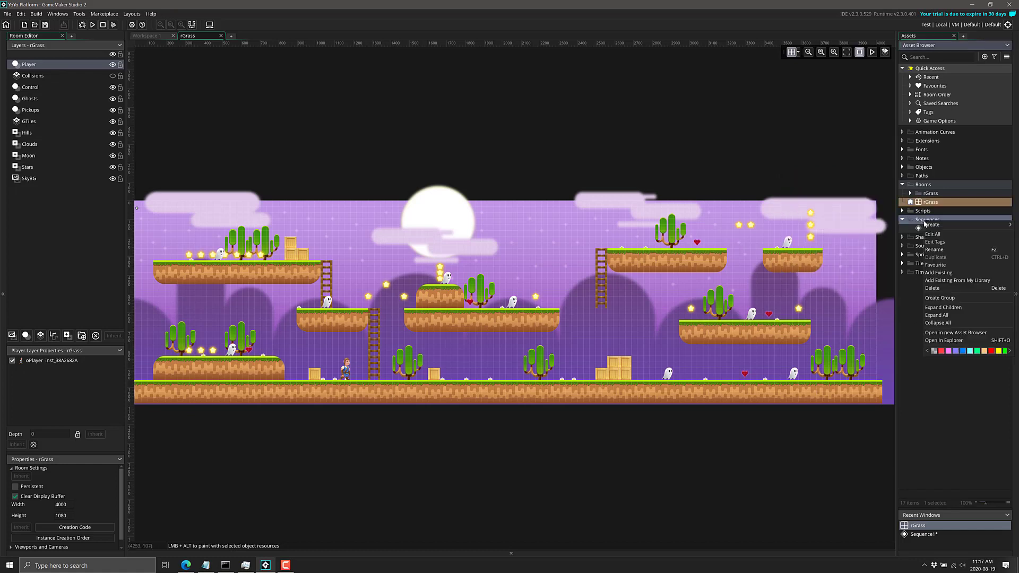
right_click(920, 224)
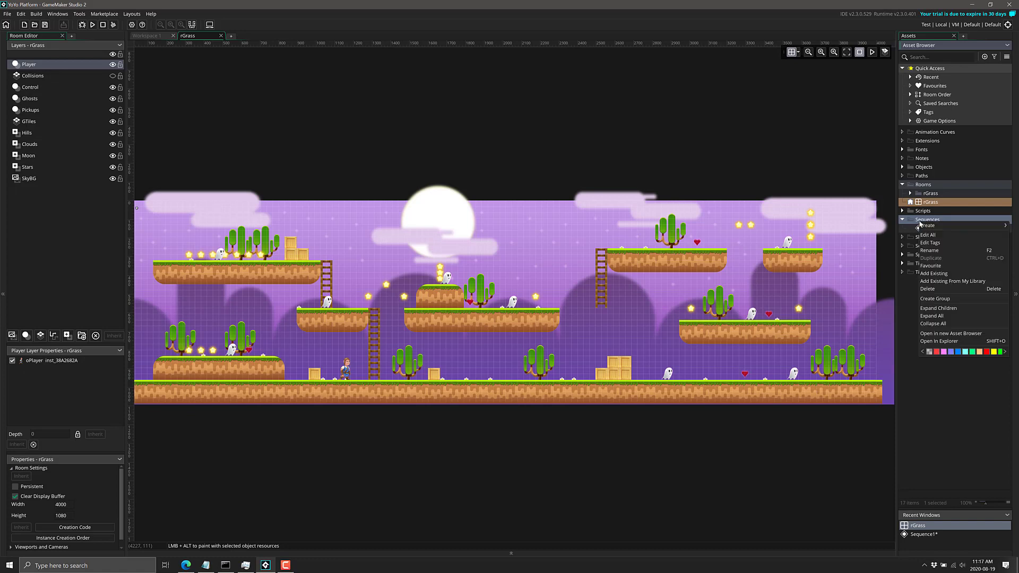
left_click(926, 428)
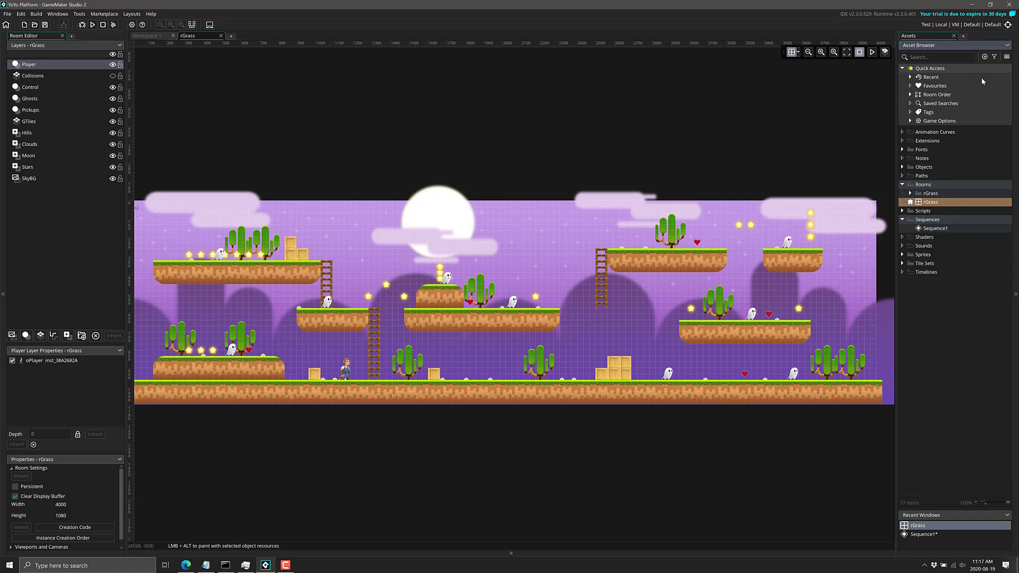
- Create a new Sequences asset, Sequence2, from the Create Asset window and open it
left_click(985, 56)
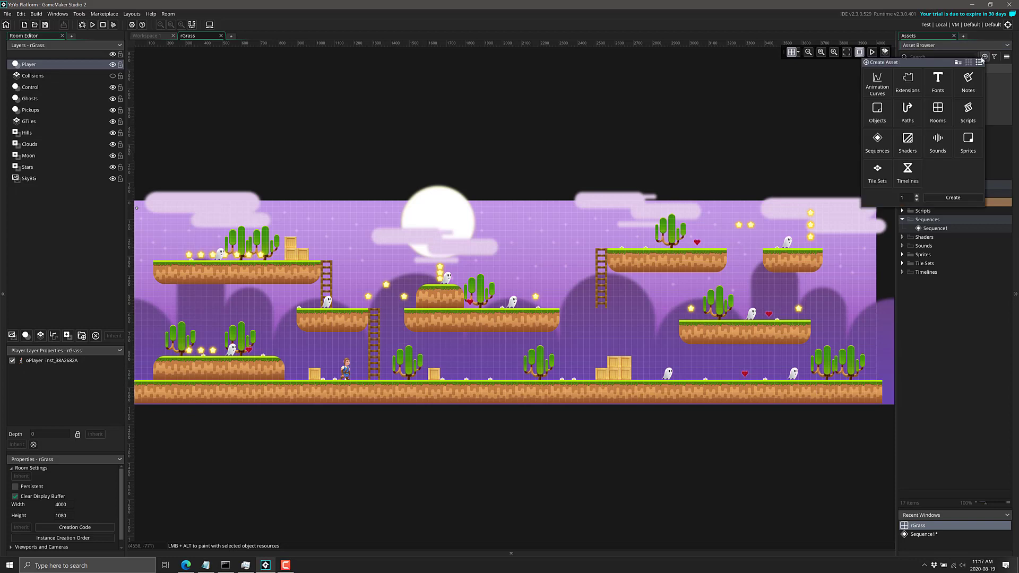
left_click(877, 141)
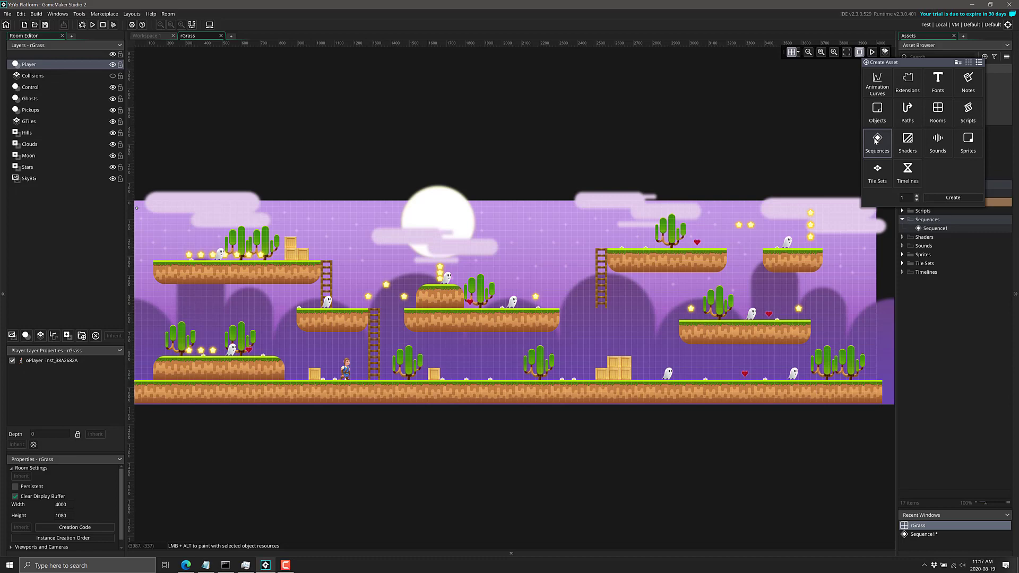
double_click(876, 141)
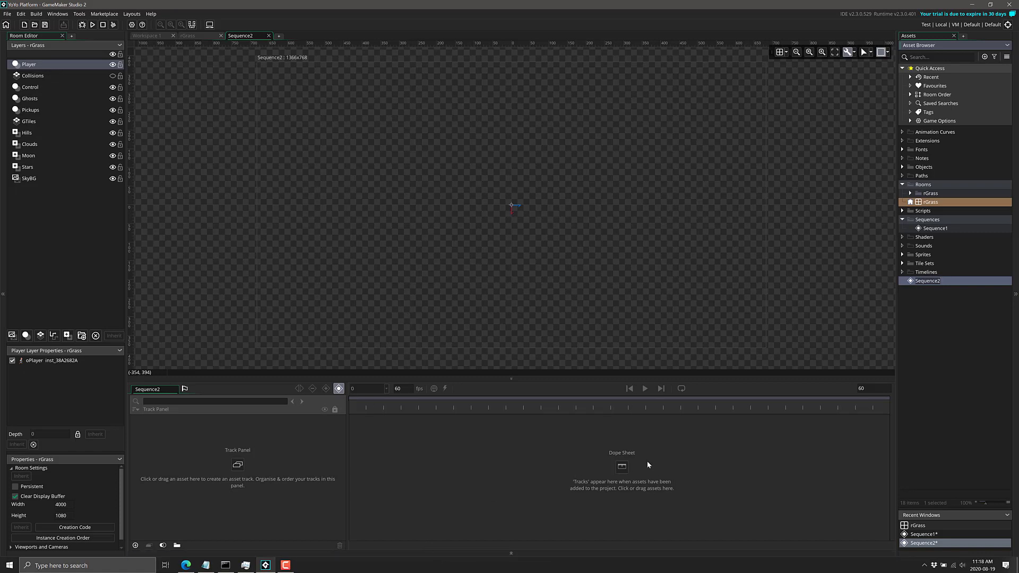
right_click(928, 222)
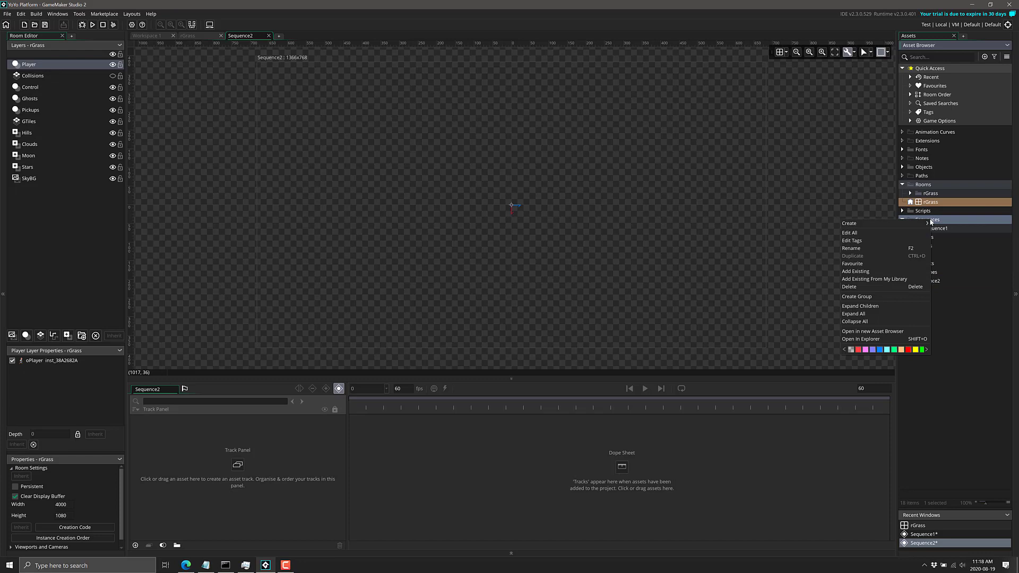
- Add AnimationCurve1 under Sequences and drag curve1's points up into a peak
mouse_move(886, 224)
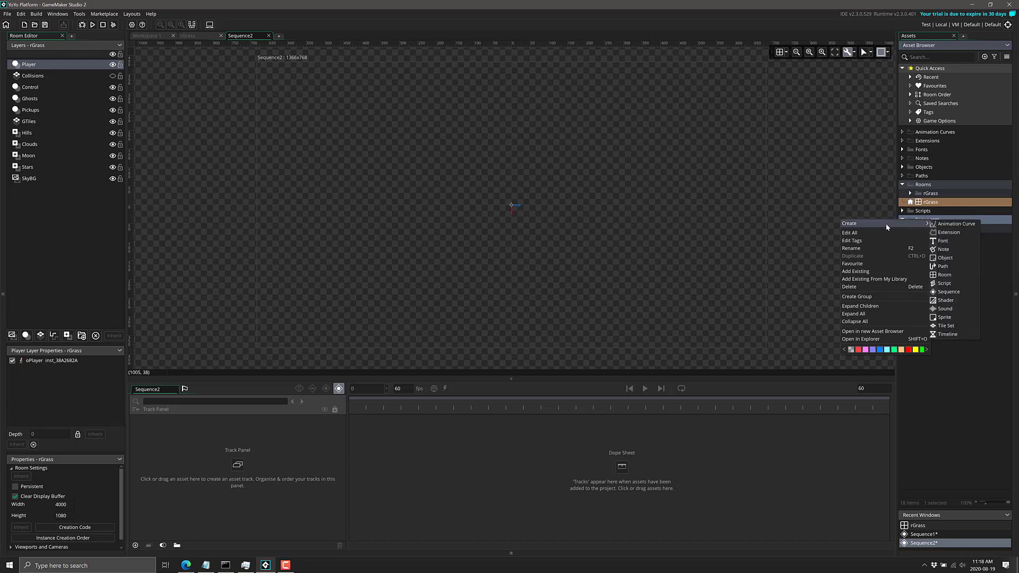
left_click(956, 223)
left_click(405, 159)
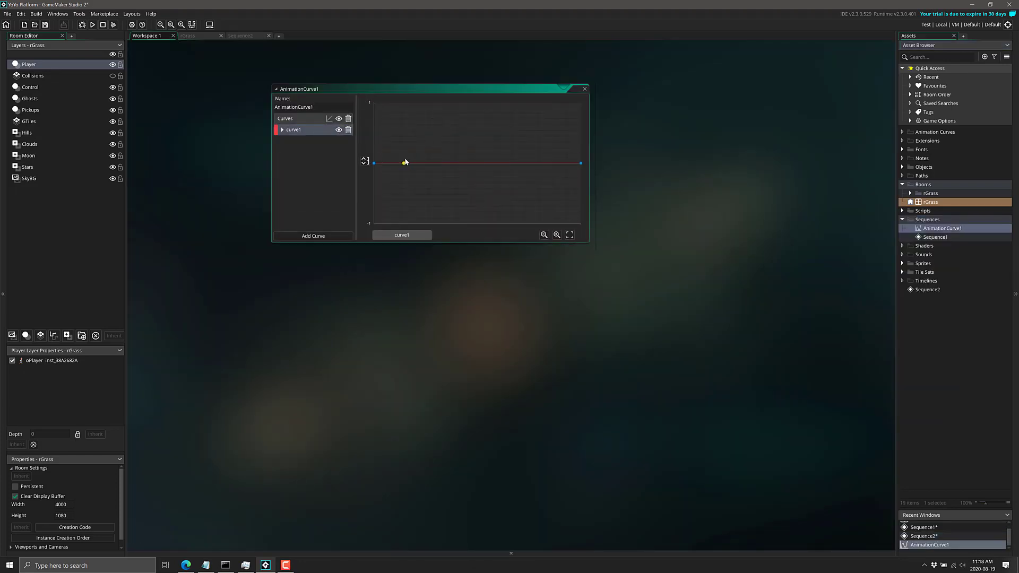
left_click_drag(405, 163, 541, 136)
left_click(151, 14)
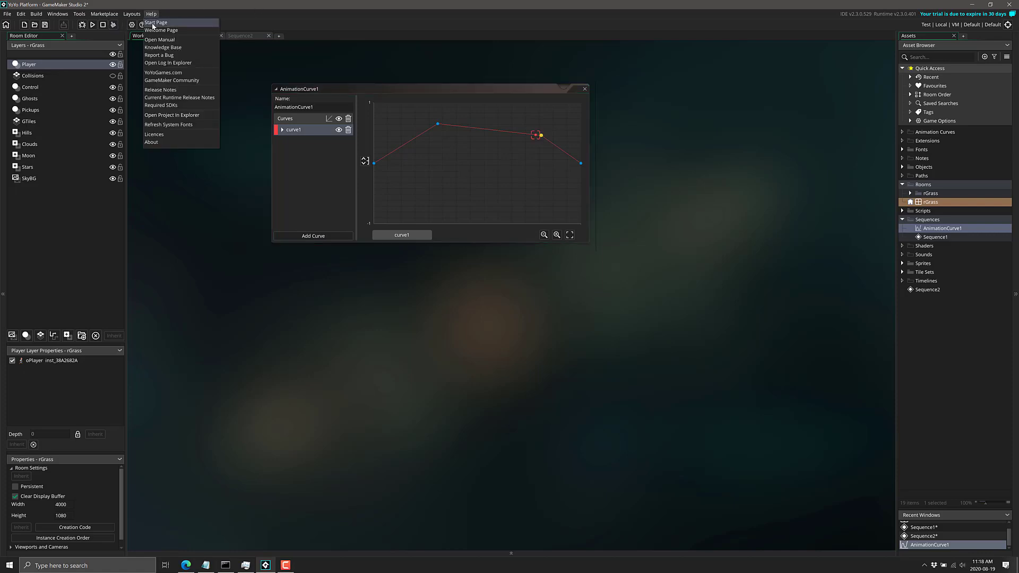
- Open the GameMaker Studio 2 Manual, scroll its welcome page, and toggle full screen with F11
left_click(161, 47)
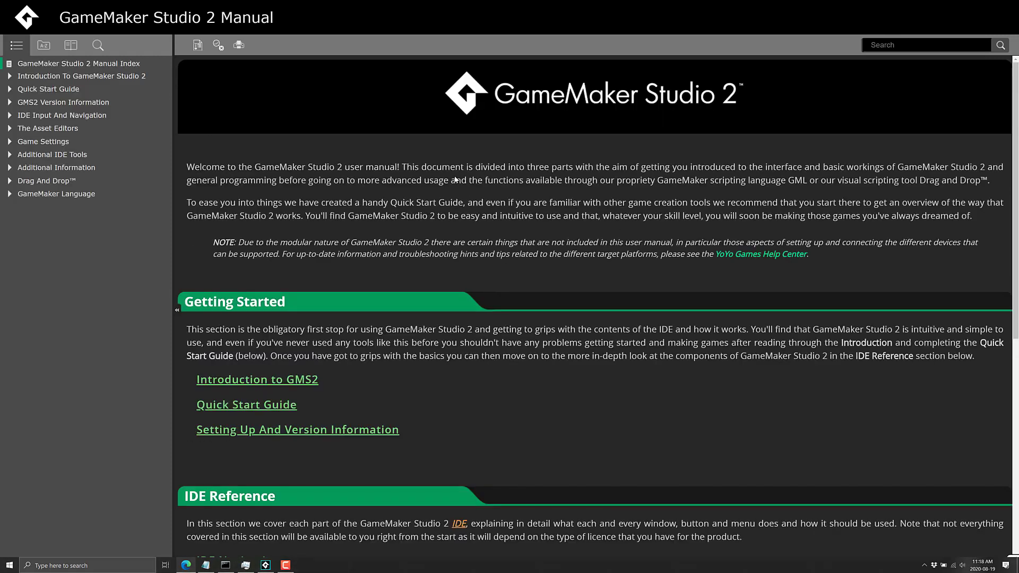
scroll(632, 267, "down", 3)
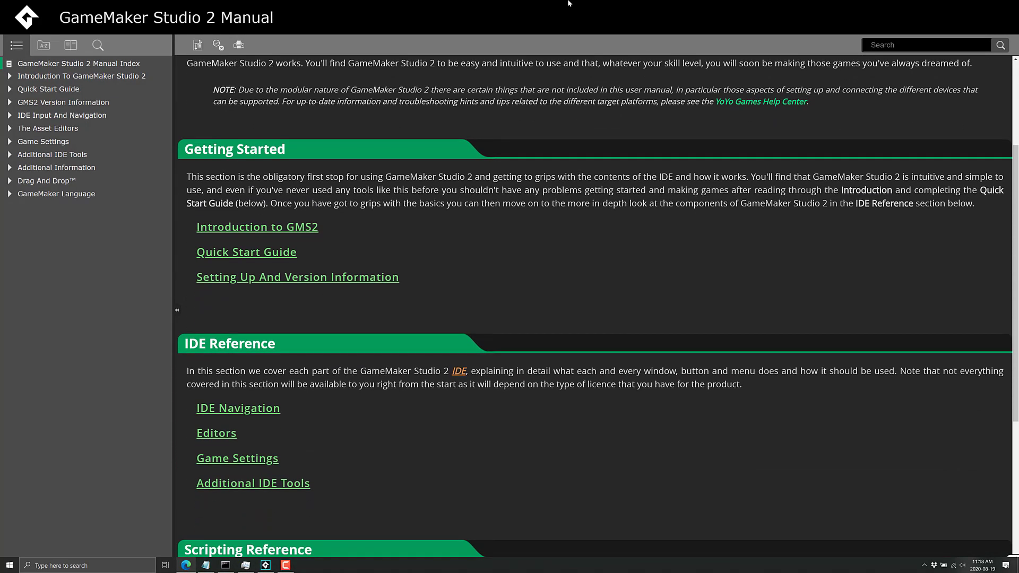
key("F11")
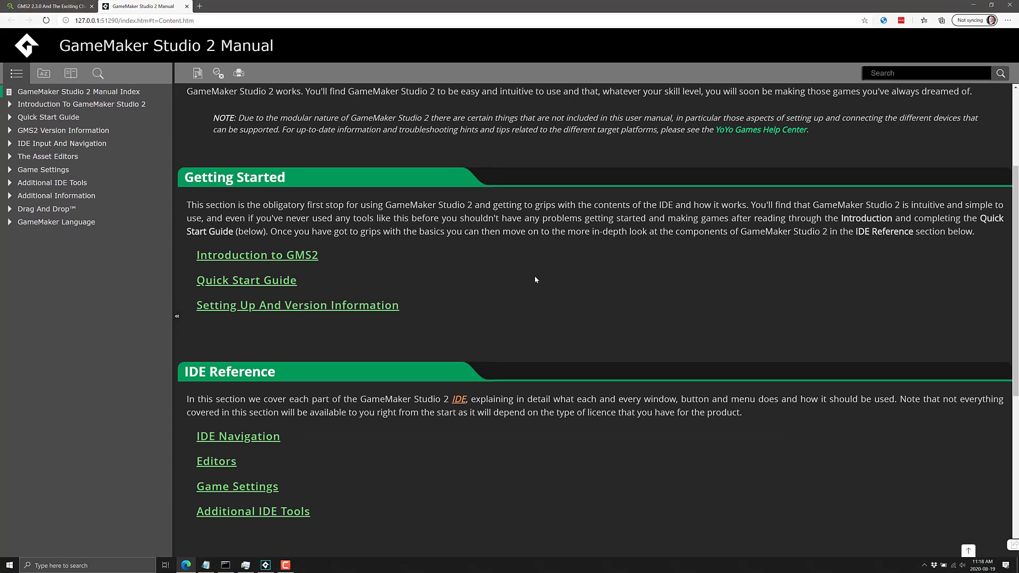
key("F11")
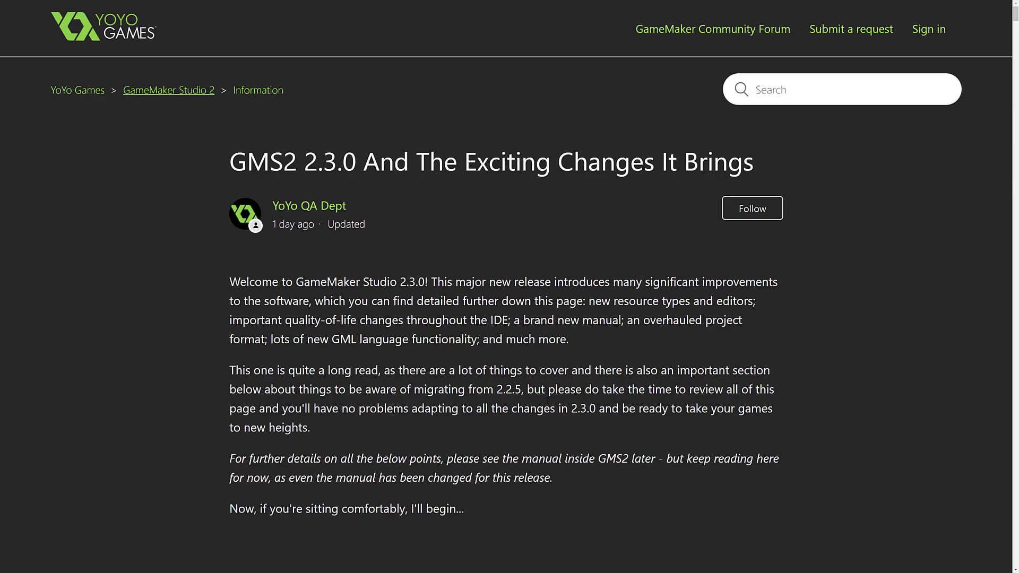
- Scroll the 2.3.0 article past The Room Manager and Adding Tags To Assets to Sequences
scroll(552, 412, "down", 7)
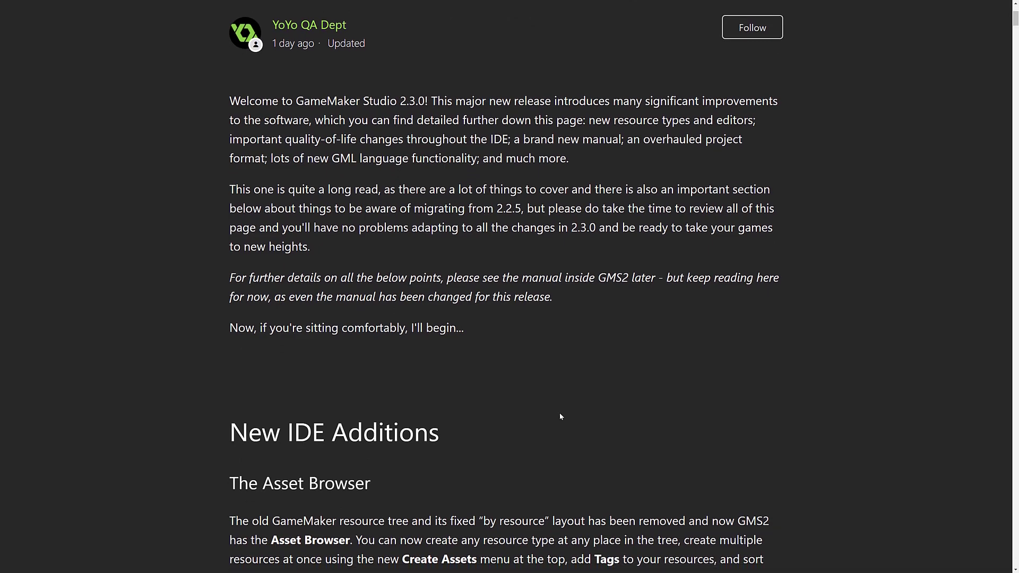
scroll(563, 419, "down", 15)
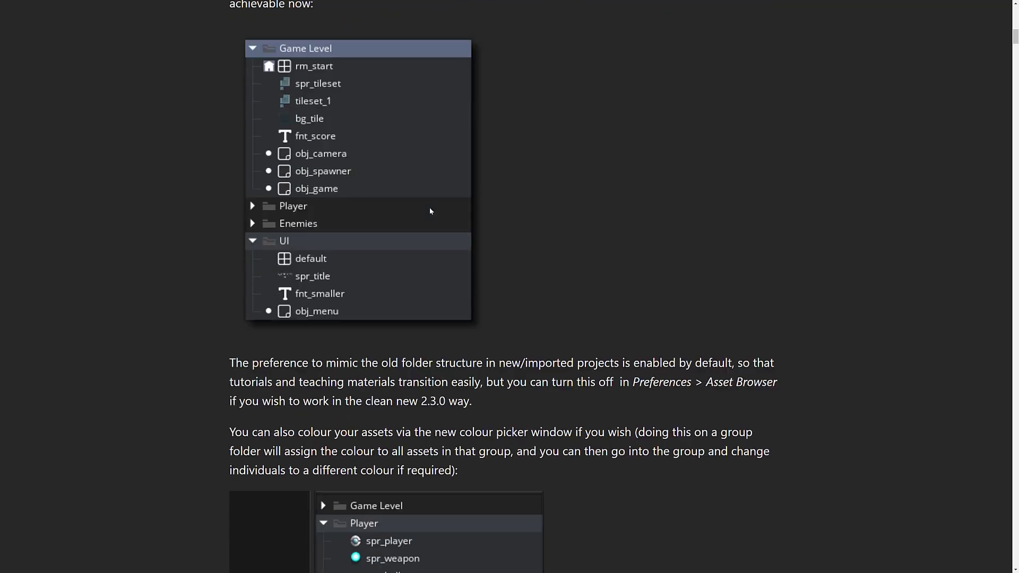
scroll(435, 212, "down", 5)
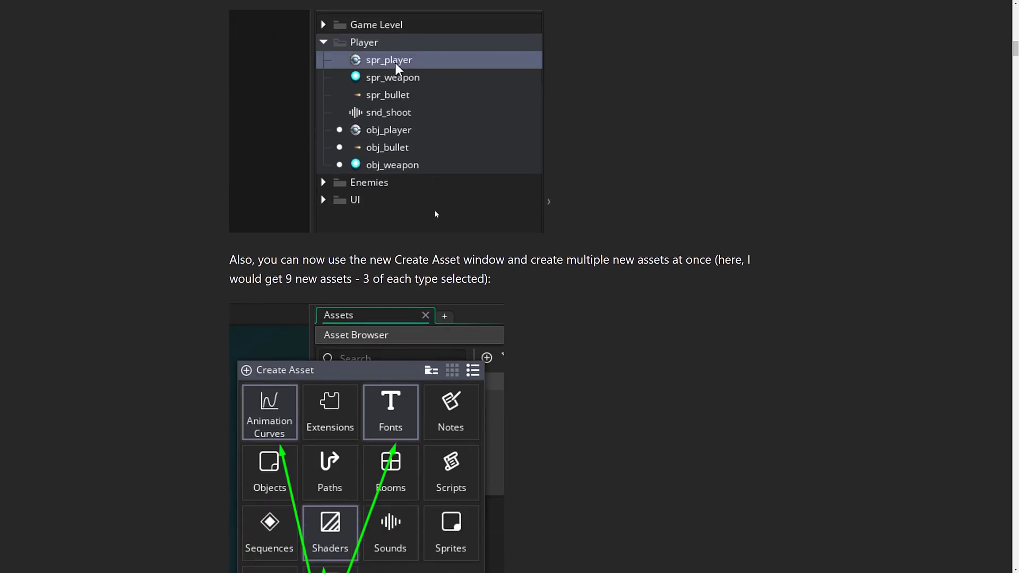
scroll(434, 212, "up", 3)
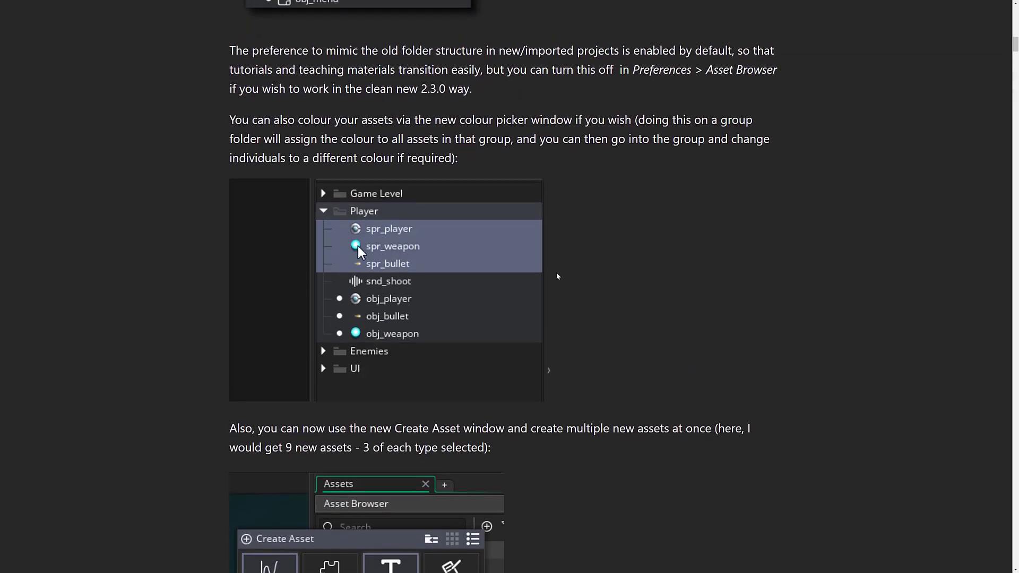
scroll(556, 272, "down", 5)
scroll(557, 273, "down", 4)
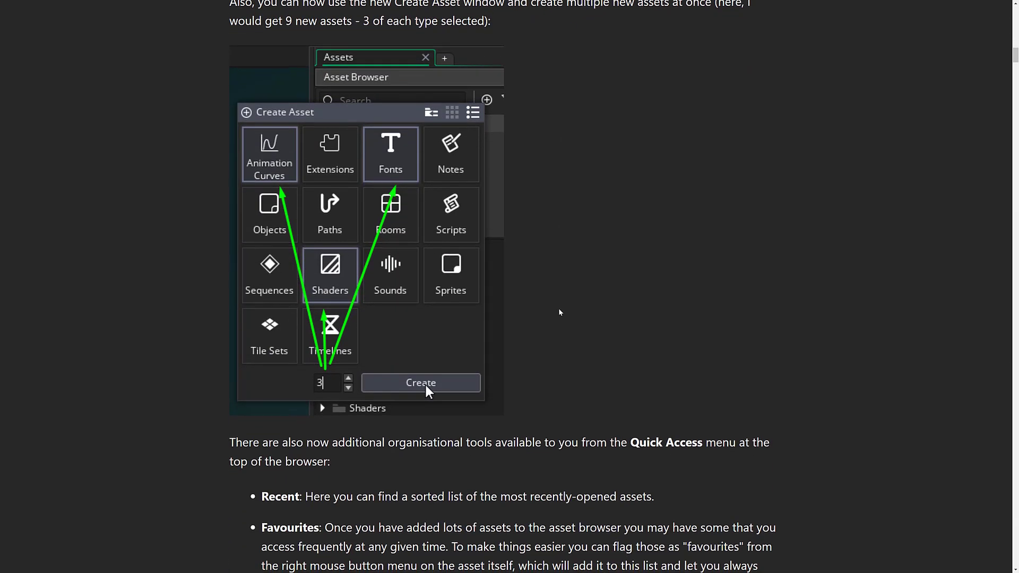
scroll(564, 317, "down", 7)
scroll(565, 317, "down", 10)
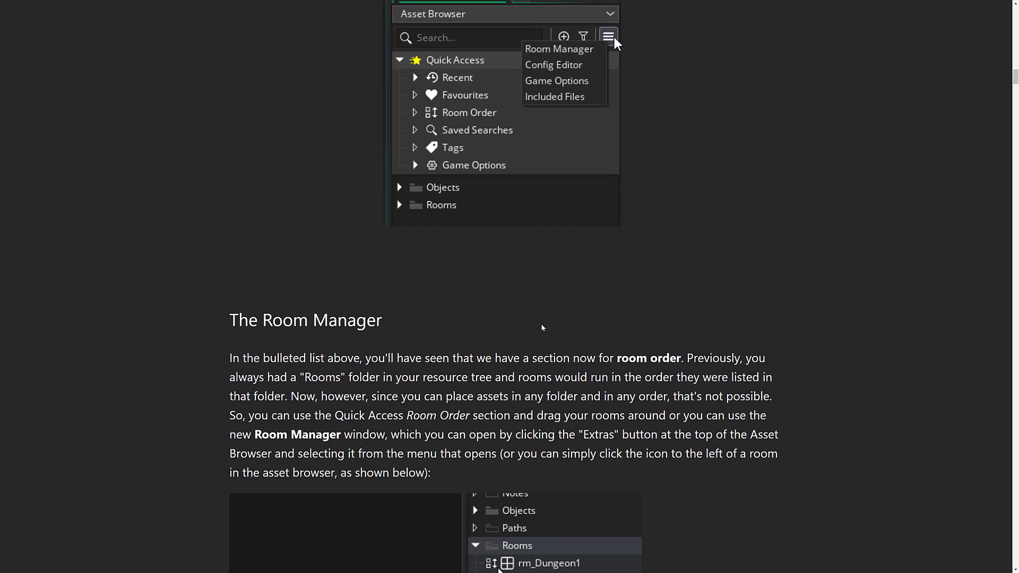
scroll(565, 318, "down", 3)
scroll(564, 318, "down", 2)
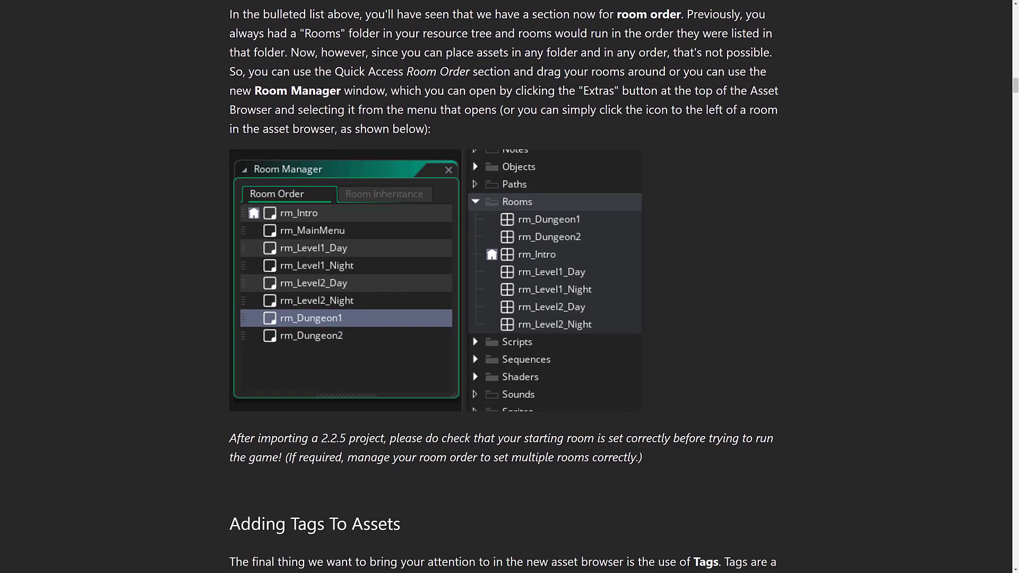
scroll(569, 263, "down", 2)
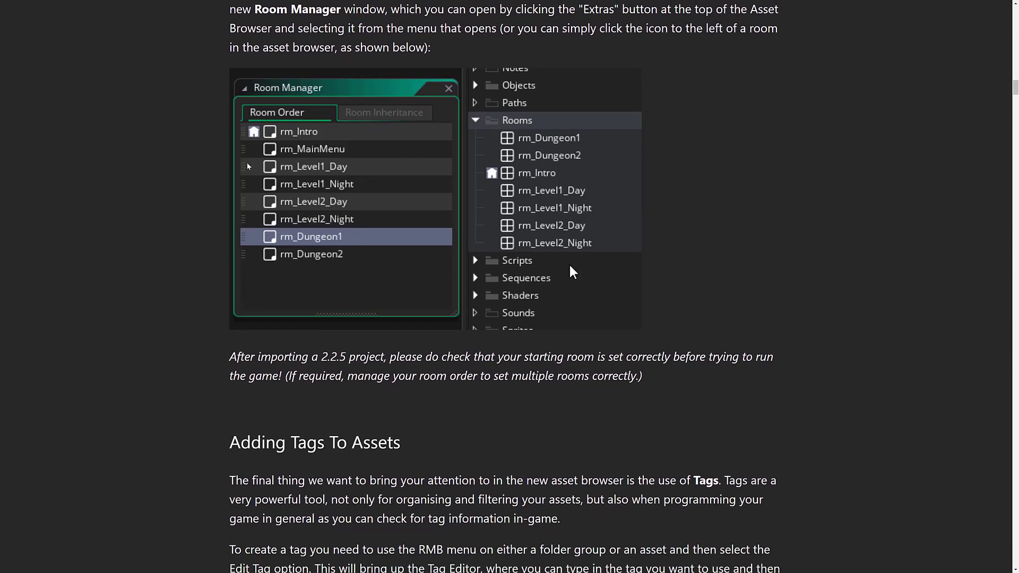
scroll(598, 349, "down", 17)
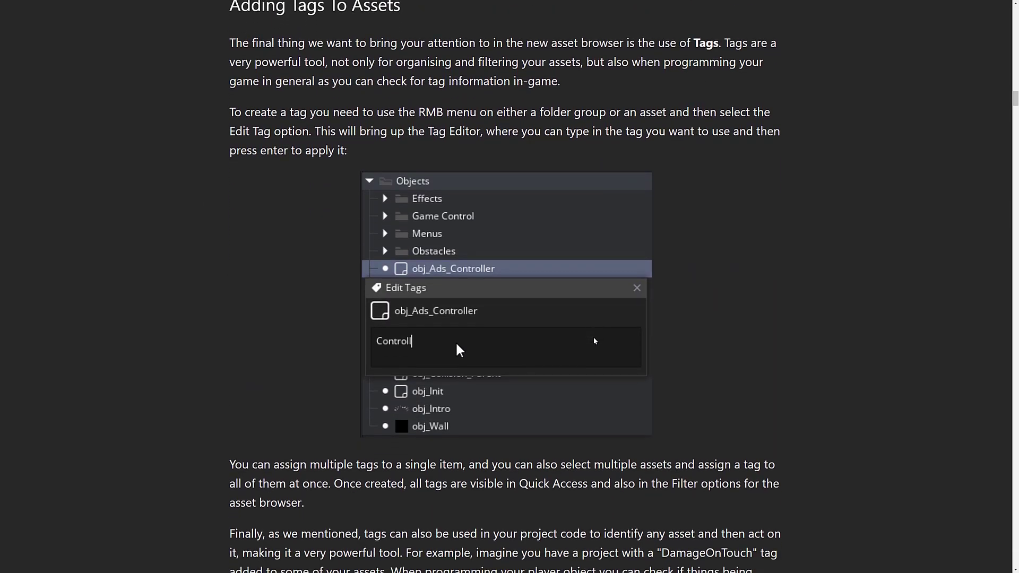
scroll(588, 319, "down", 15)
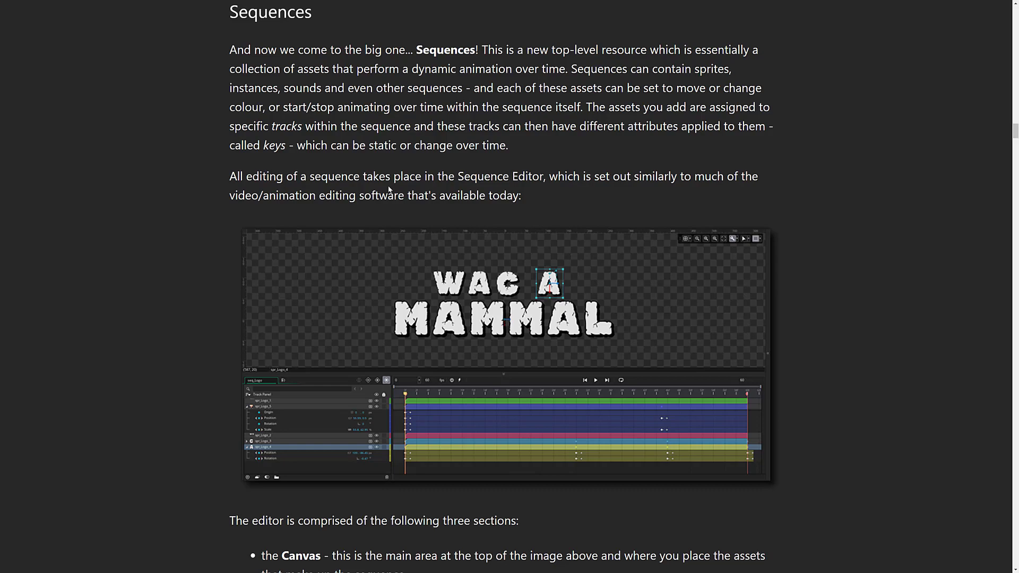
- Scroll past Sequences, The Inspector and Other Notable IDE Changes to New Runtime Additions
scroll(527, 227, "down", 12)
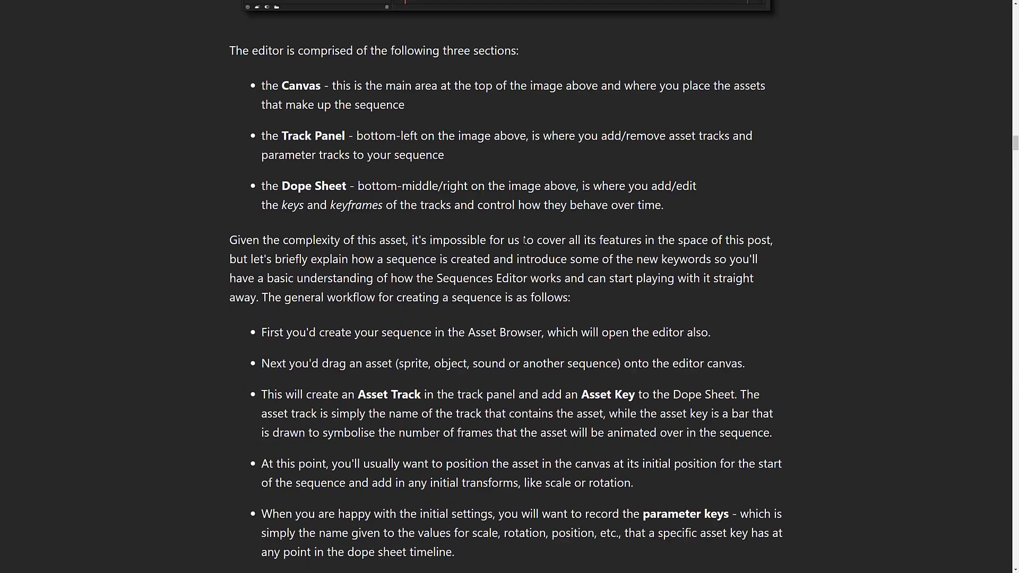
scroll(534, 242, "down", 14)
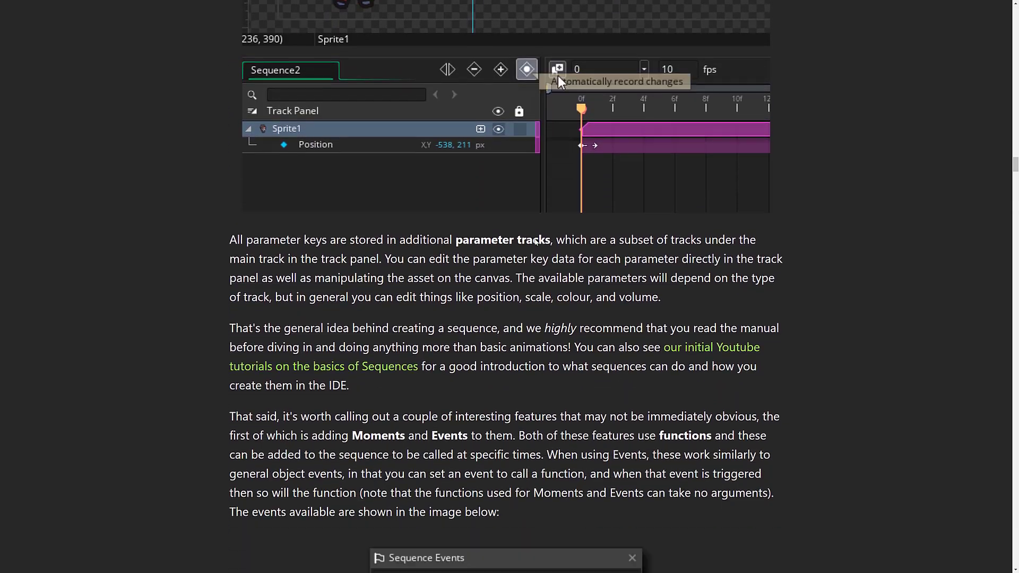
scroll(536, 240, "down", 7)
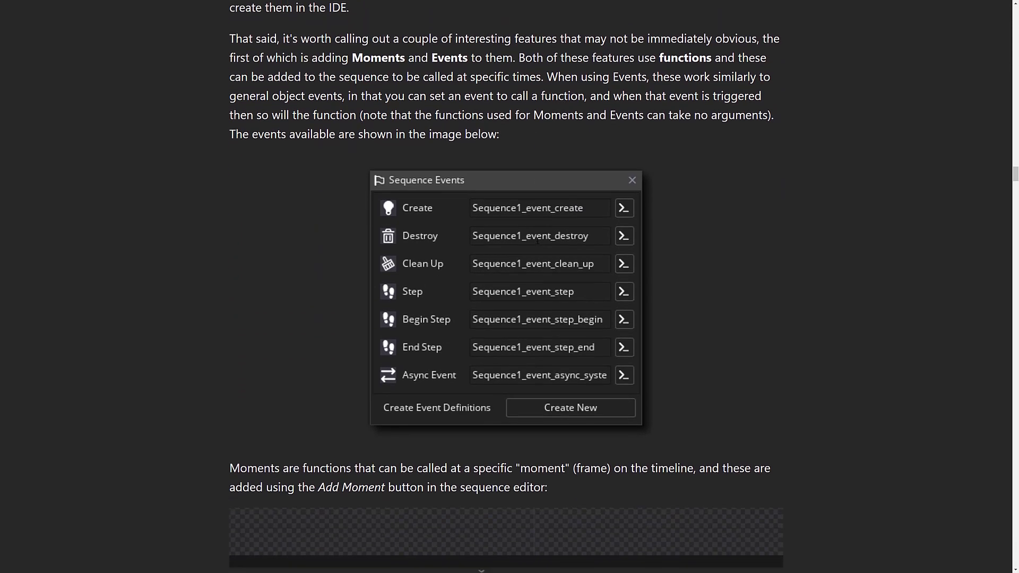
scroll(538, 243, "down", 2)
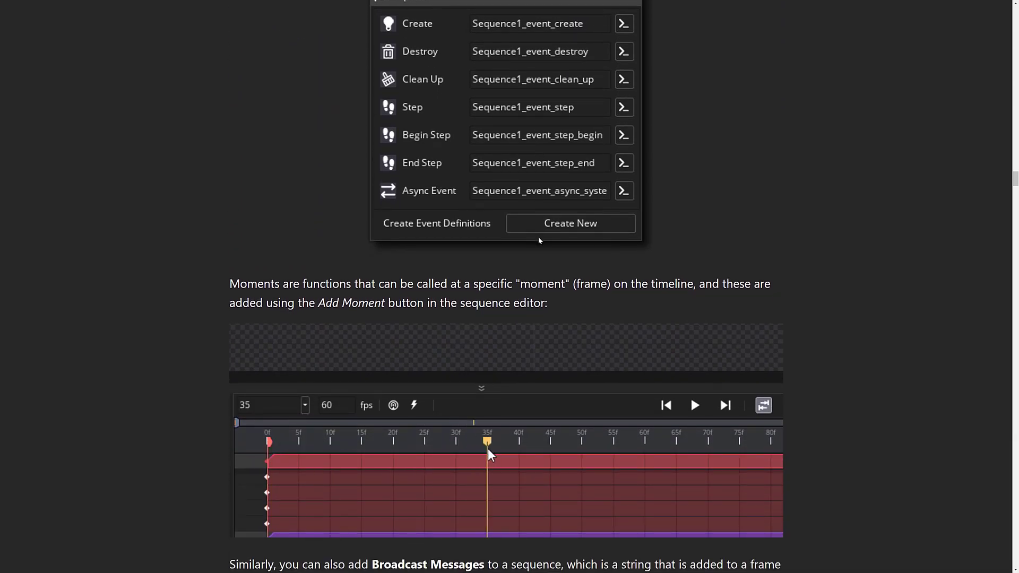
scroll(610, 191, "down", 8)
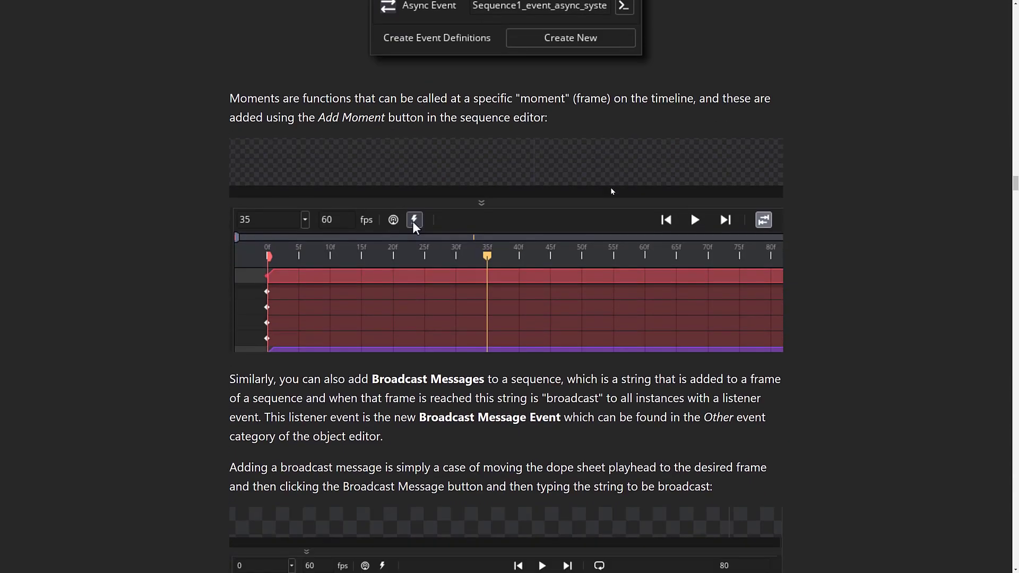
scroll(614, 177, "down", 15)
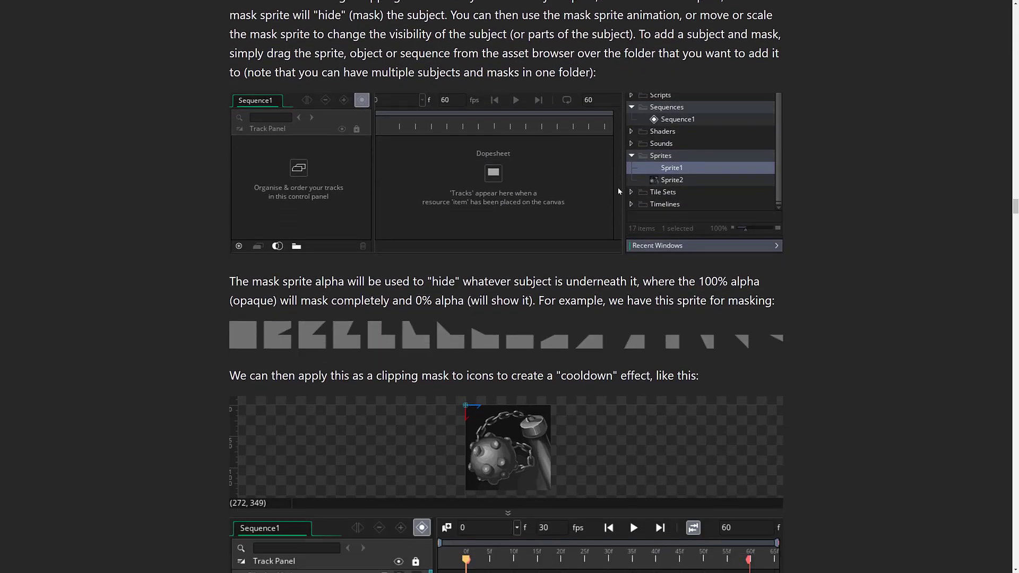
scroll(614, 182, "down", 7)
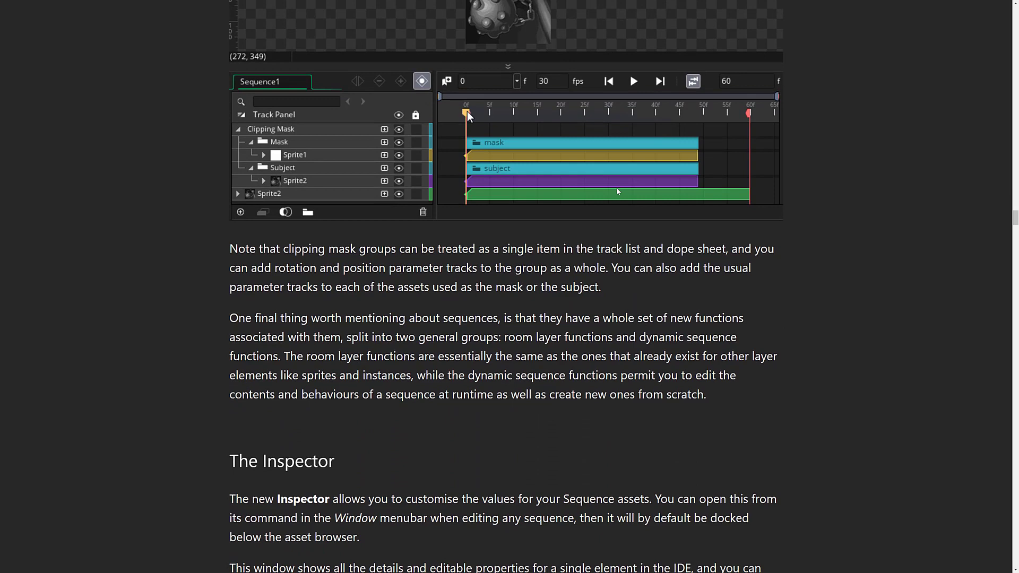
scroll(619, 197, "down", 5)
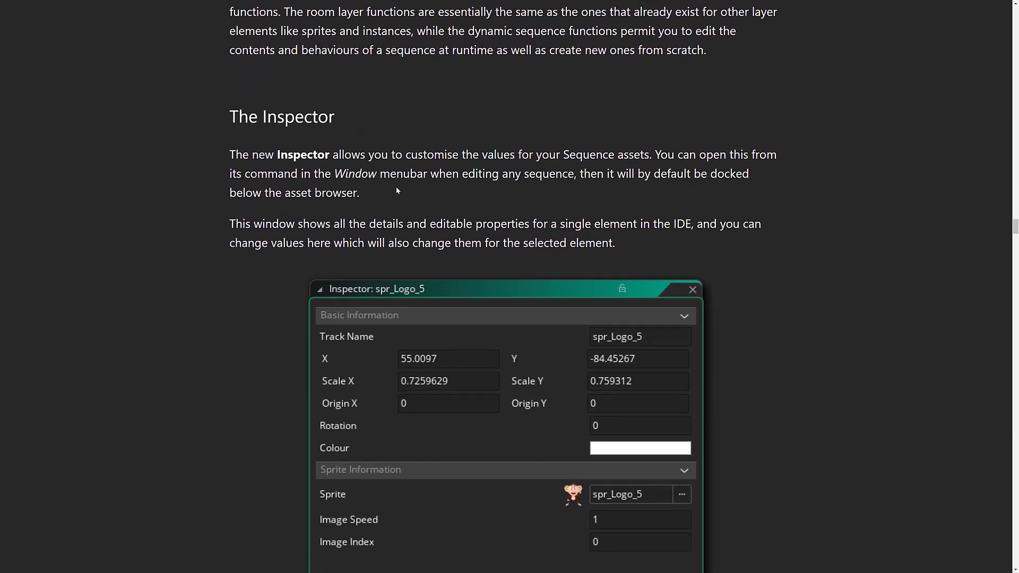
scroll(466, 196, "down", 2)
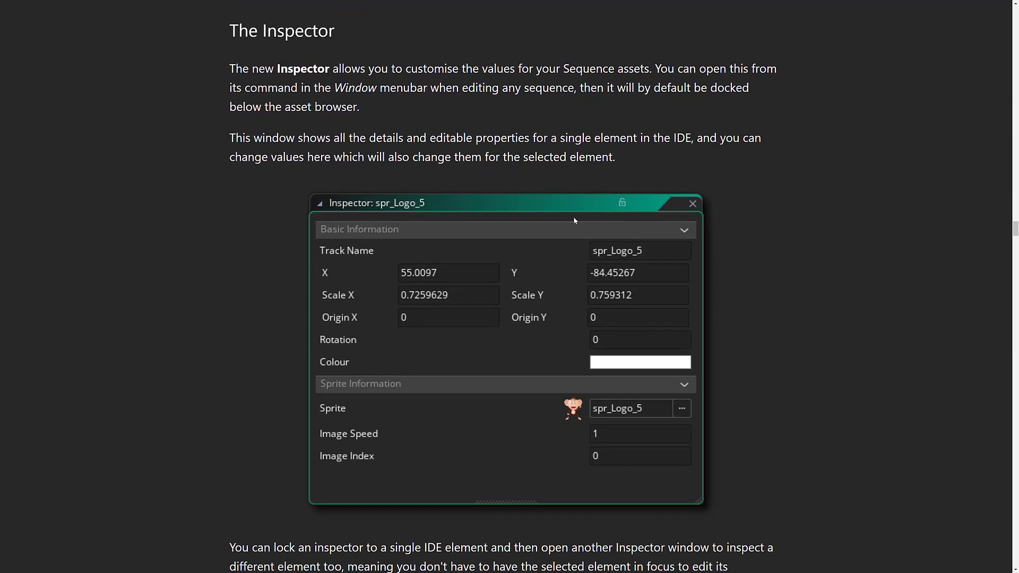
scroll(536, 185, "down", 15)
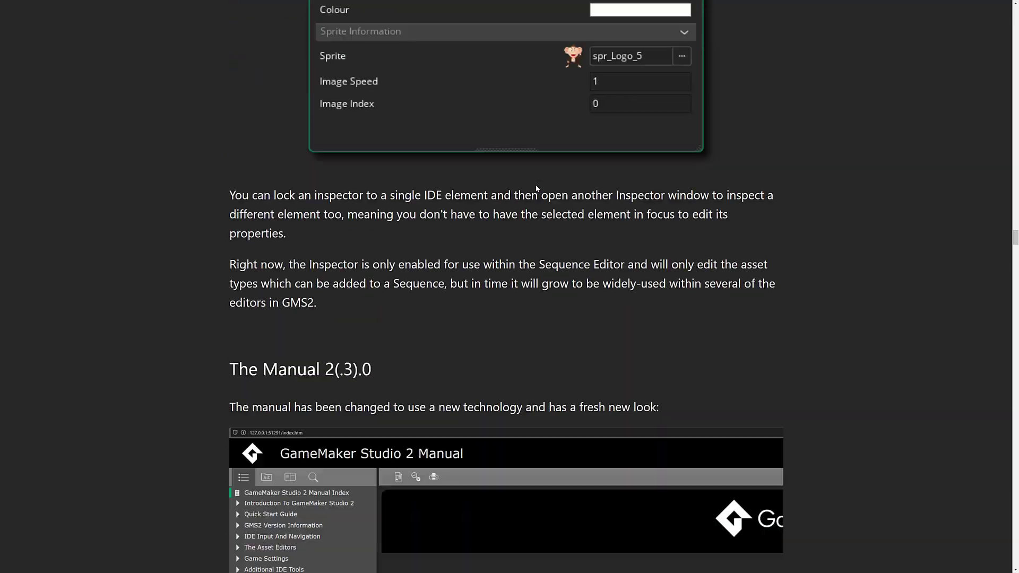
scroll(537, 187, "down", 11)
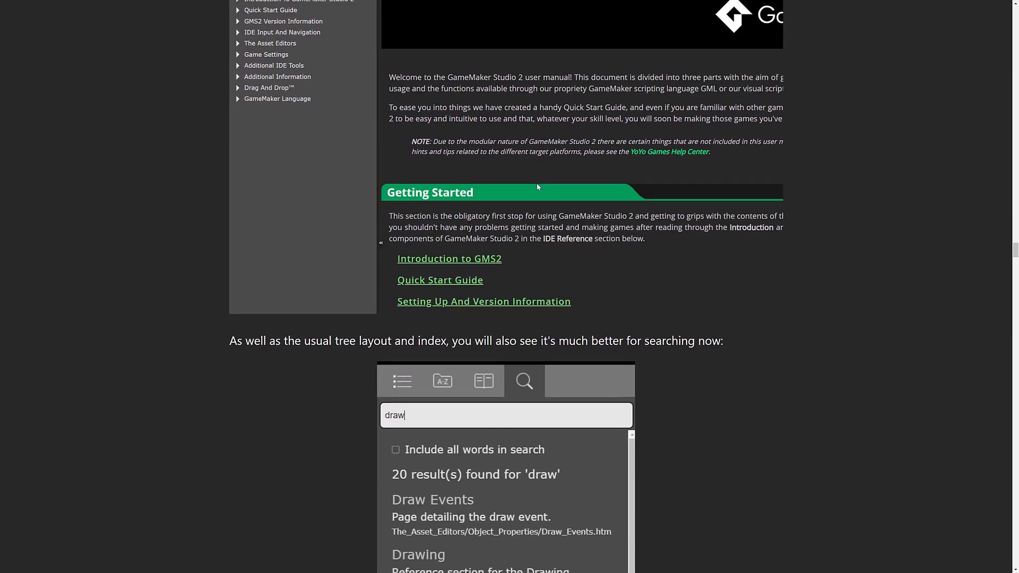
scroll(537, 186, "down", 10)
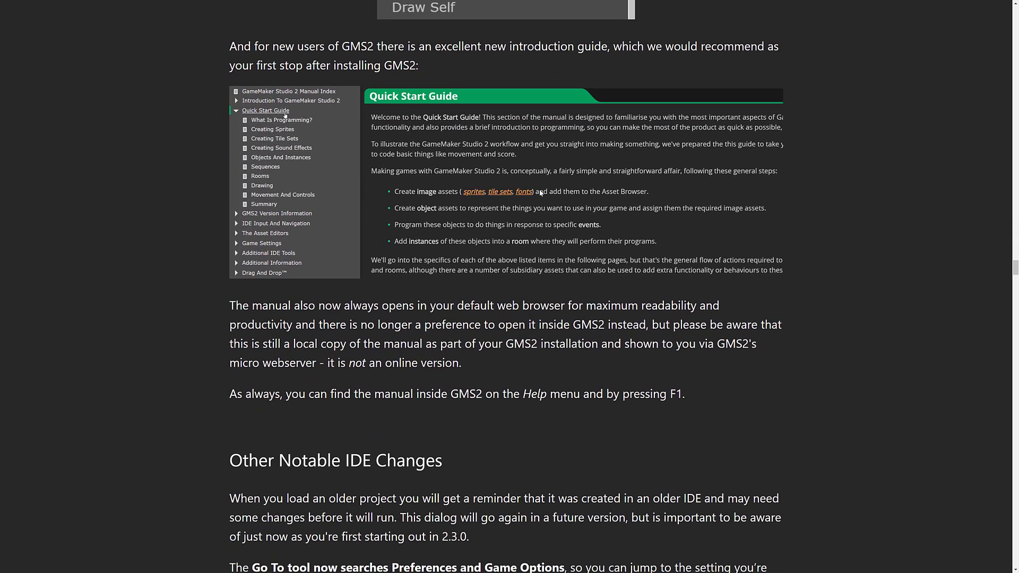
scroll(543, 197, "down", 13)
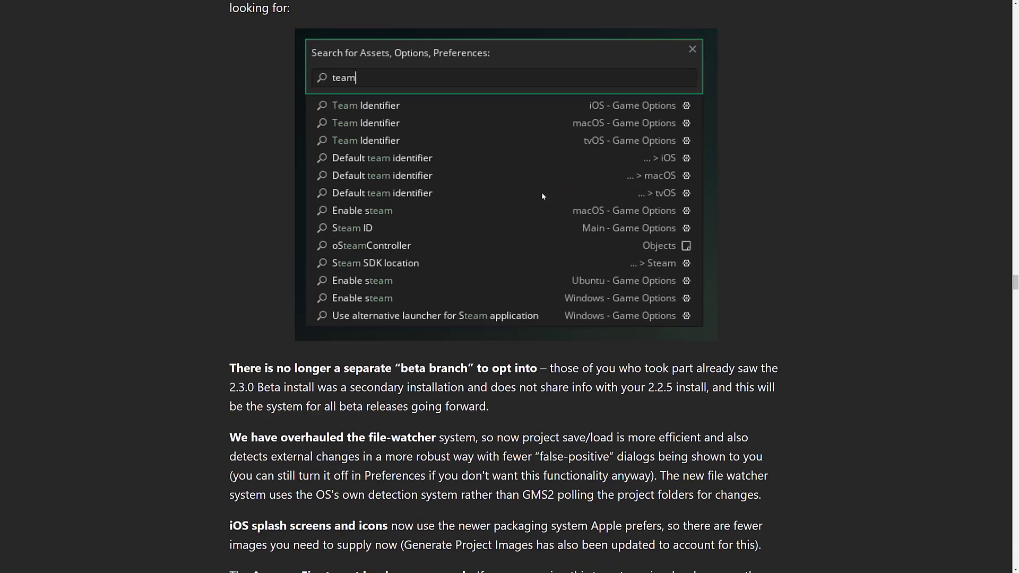
scroll(550, 211, "down", 9)
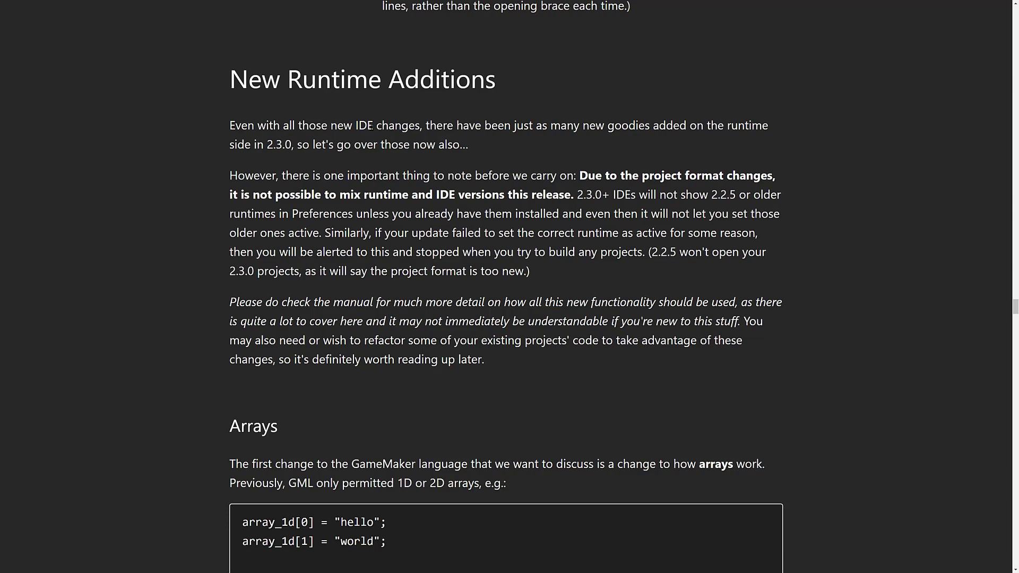
- Scroll through the Arrays and Chained Accessors sections of the release notes
scroll(560, 225, "down", 6)
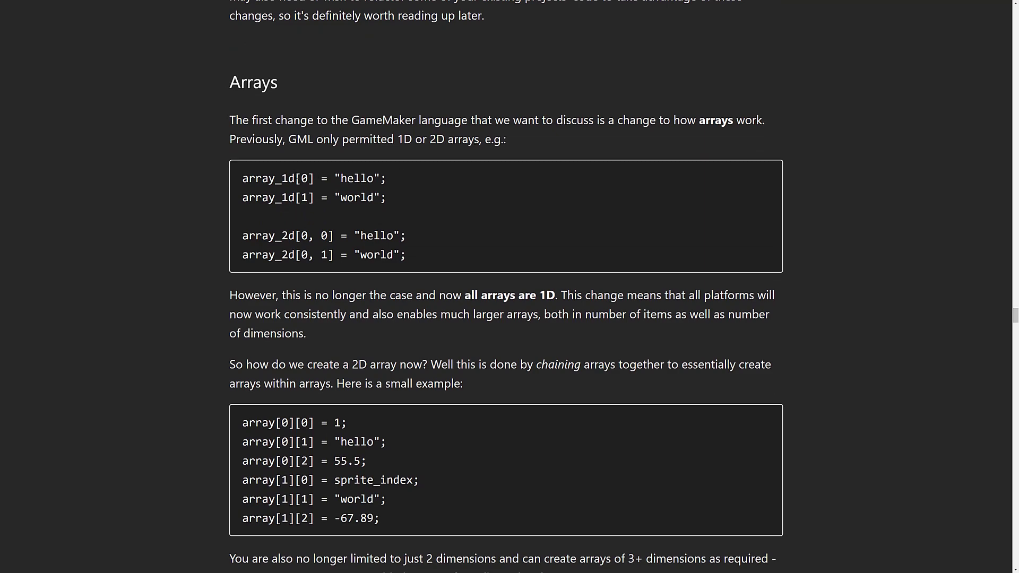
scroll(317, 251, "down", 5)
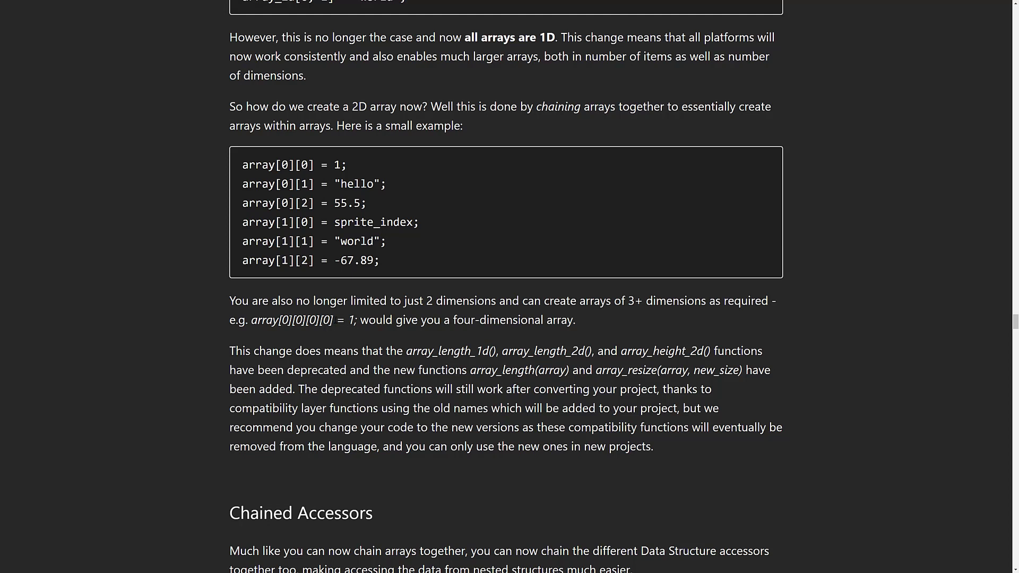
scroll(323, 212, "down", 6)
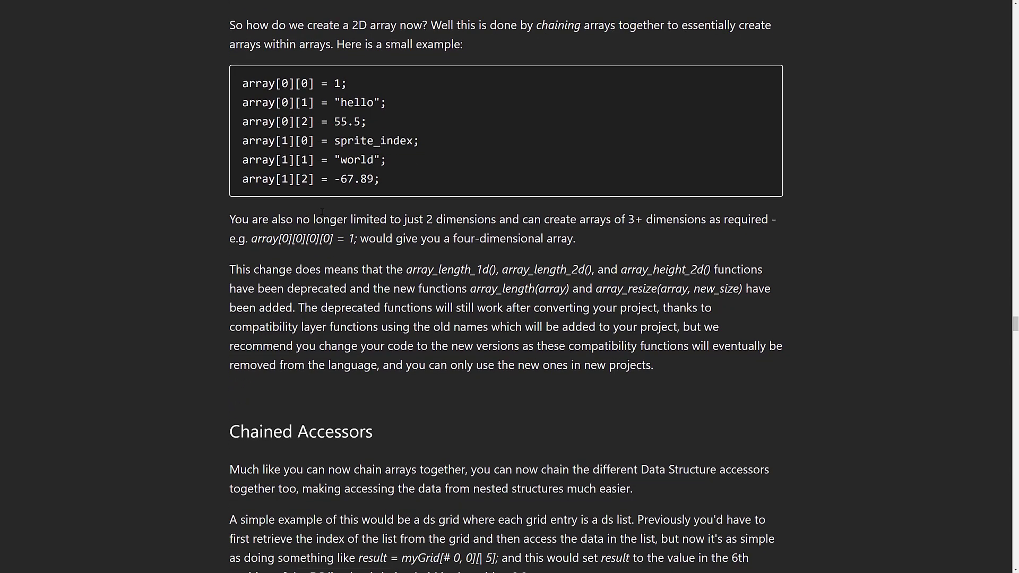
scroll(337, 241, "down", 2)
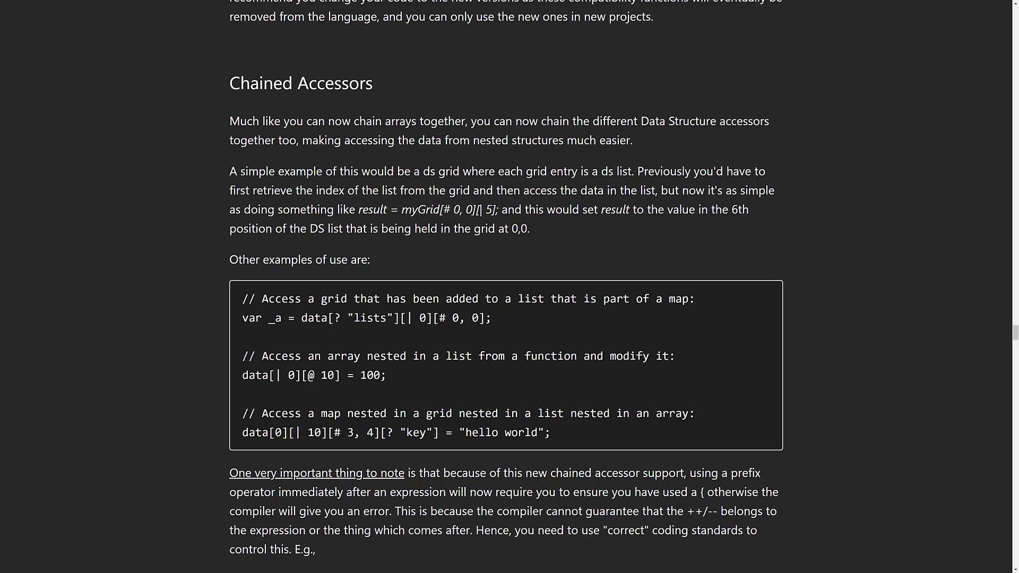
- Scroll past the move_follow examples and the Script1.gml image to the Structs heading
scroll(799, 387, "down", 10)
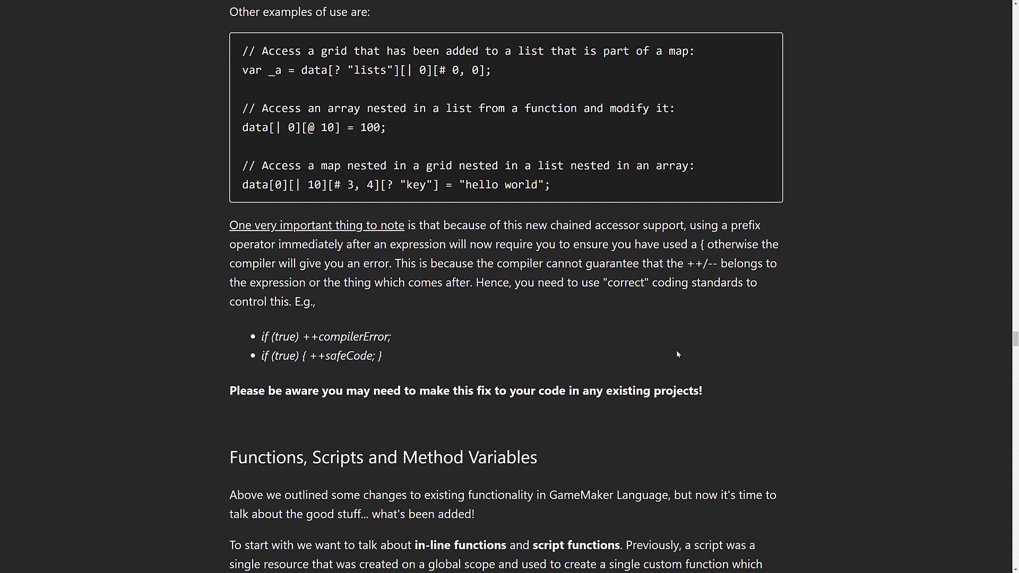
scroll(670, 352, "down", 2)
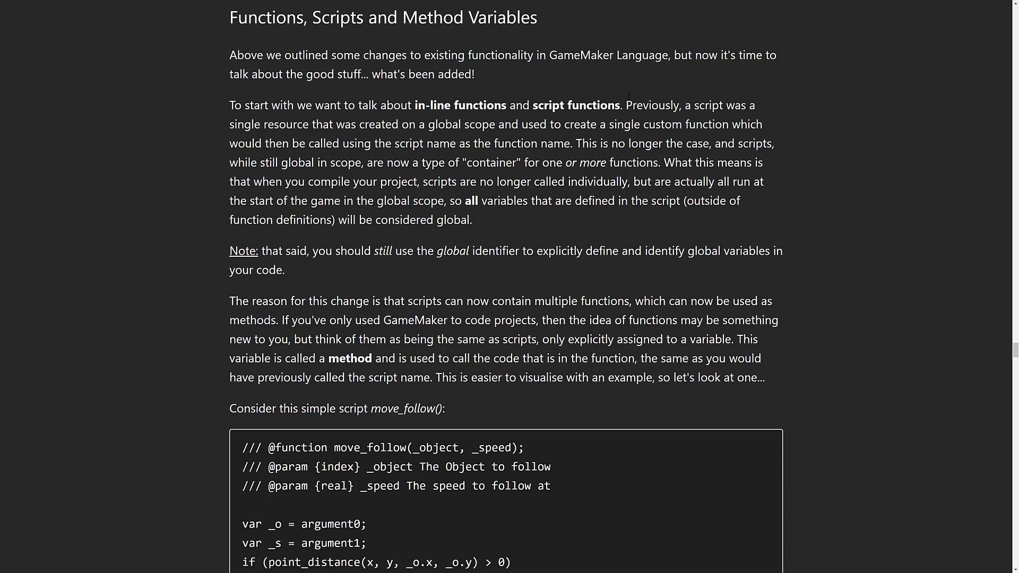
scroll(513, 231, "down", 3)
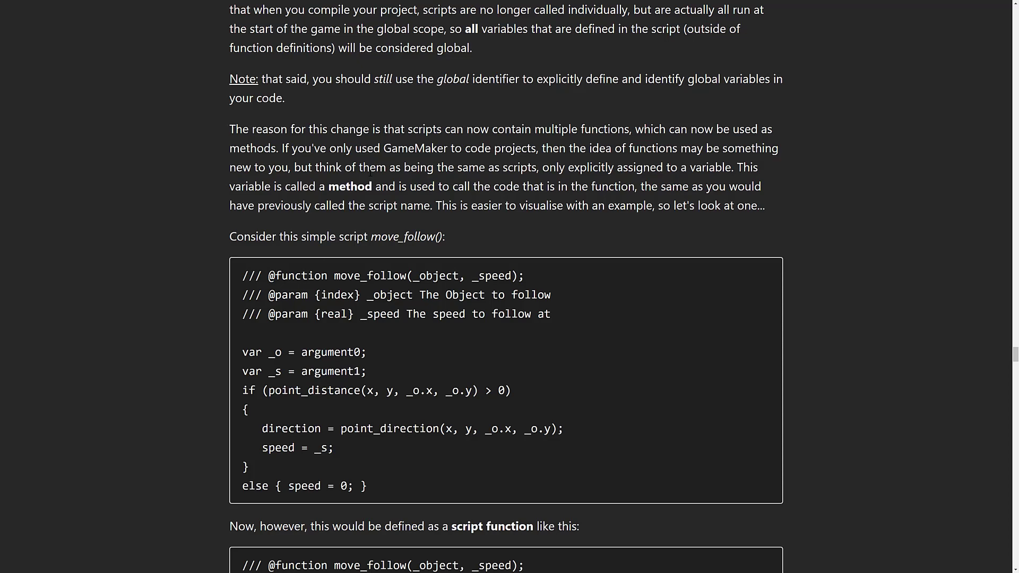
scroll(456, 204, "down", 9)
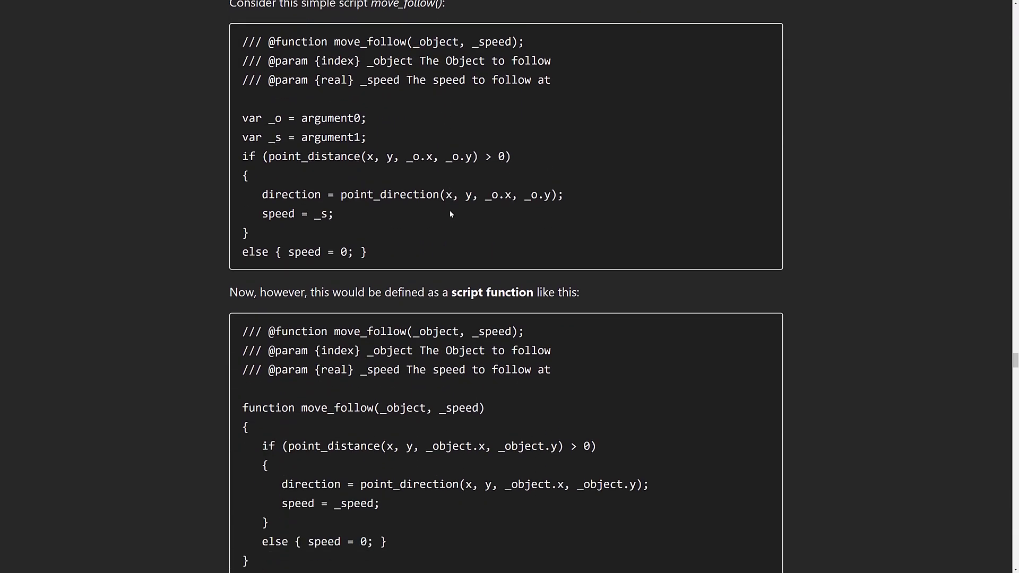
scroll(457, 203, "down", 17)
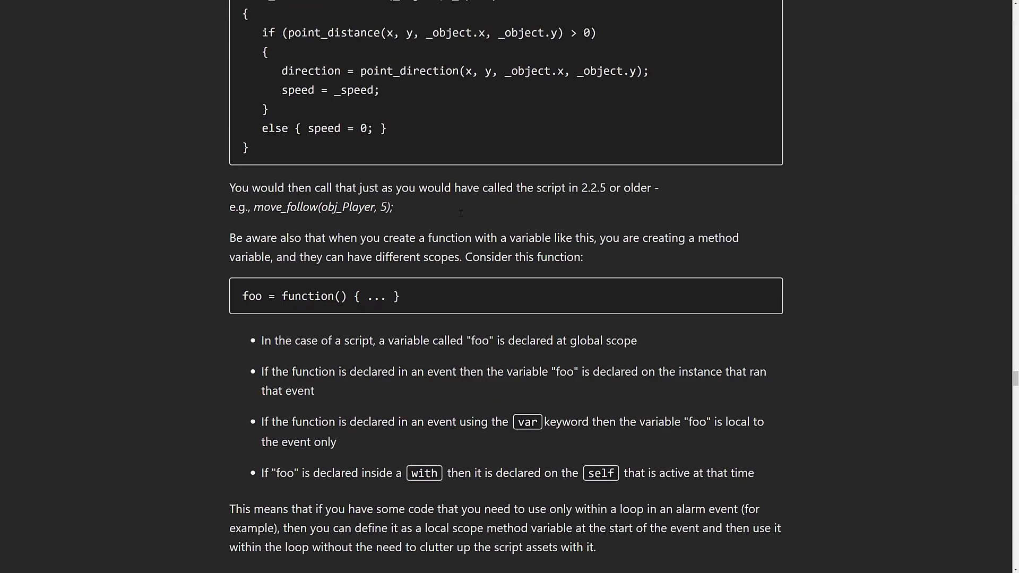
scroll(463, 218, "down", 7)
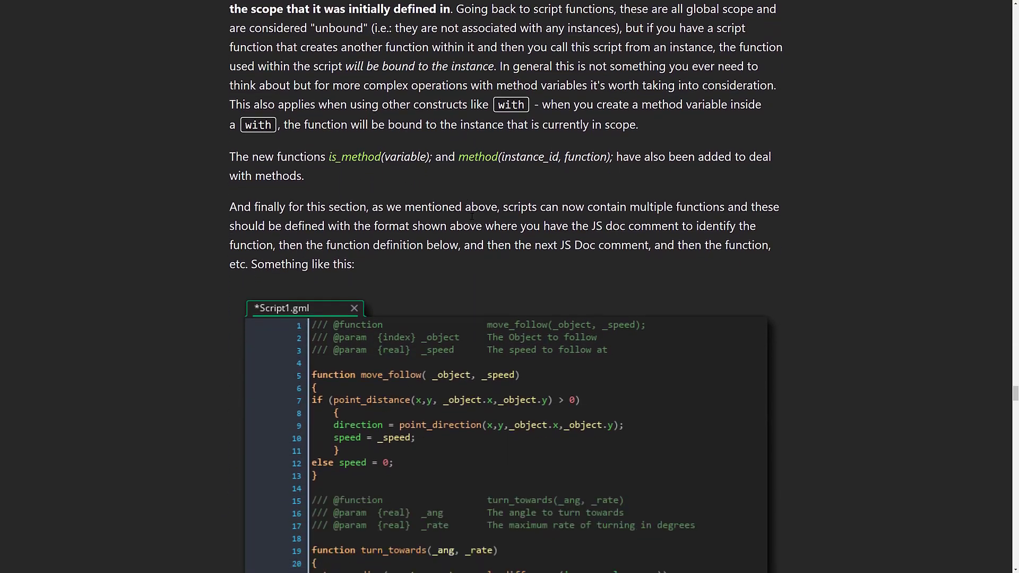
scroll(478, 242, "down", 10)
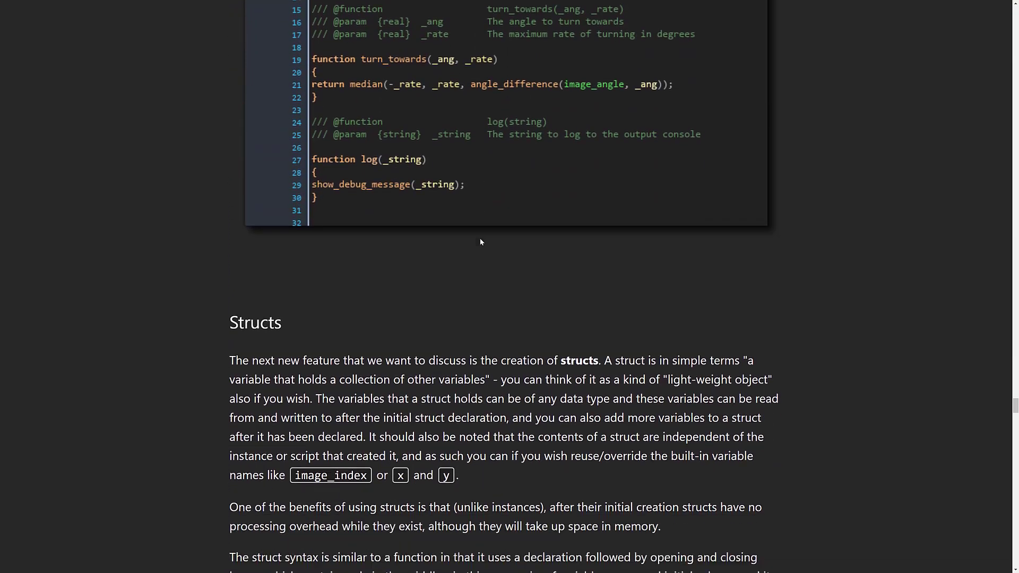
- Scroll past the struct and constructor examples to the Throw(), Try(), Catch() and Finally() section
scroll(483, 232, "down", 2)
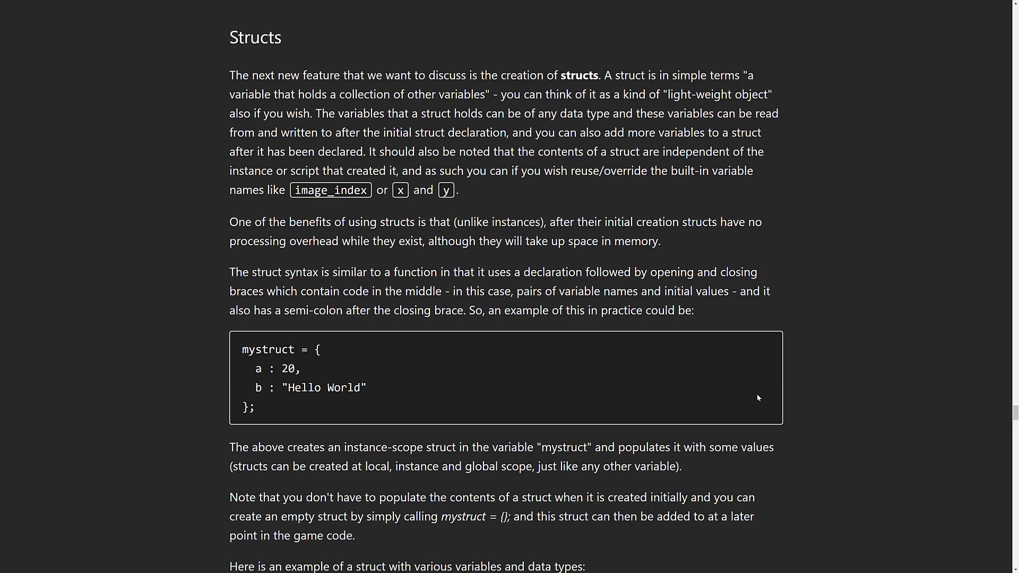
scroll(616, 395, "down", 4)
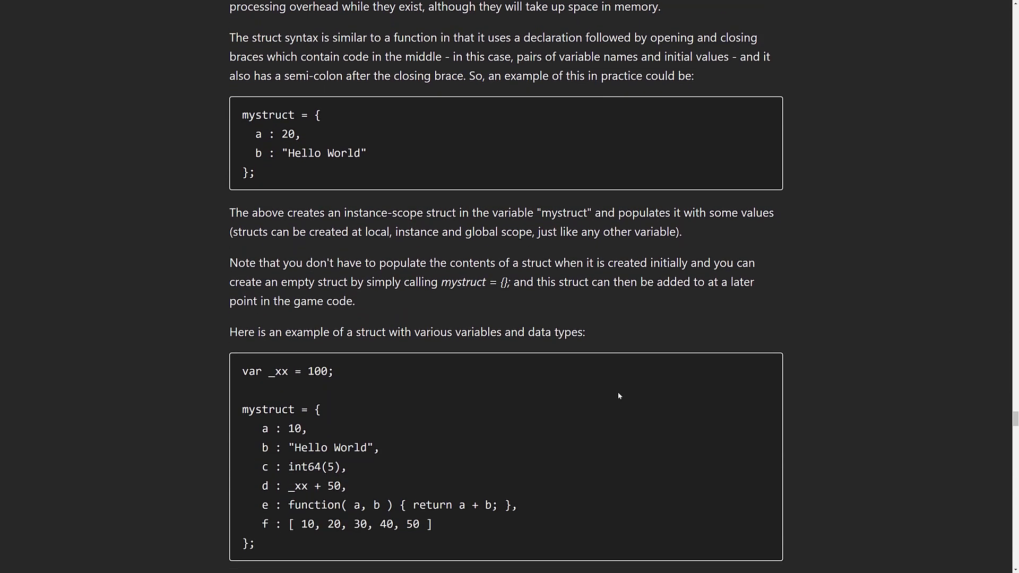
scroll(618, 395, "down", 2)
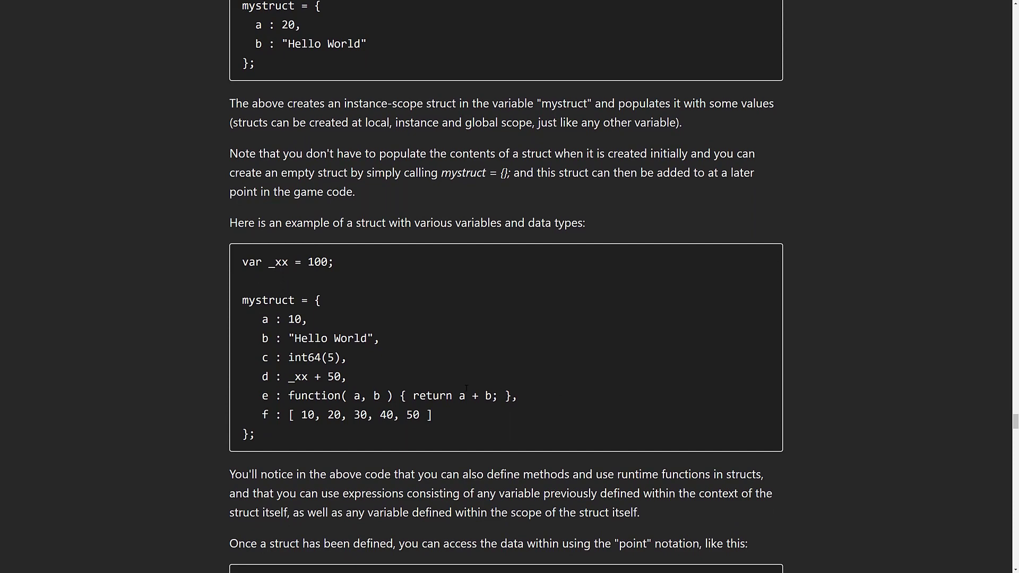
scroll(458, 380, "down", 5)
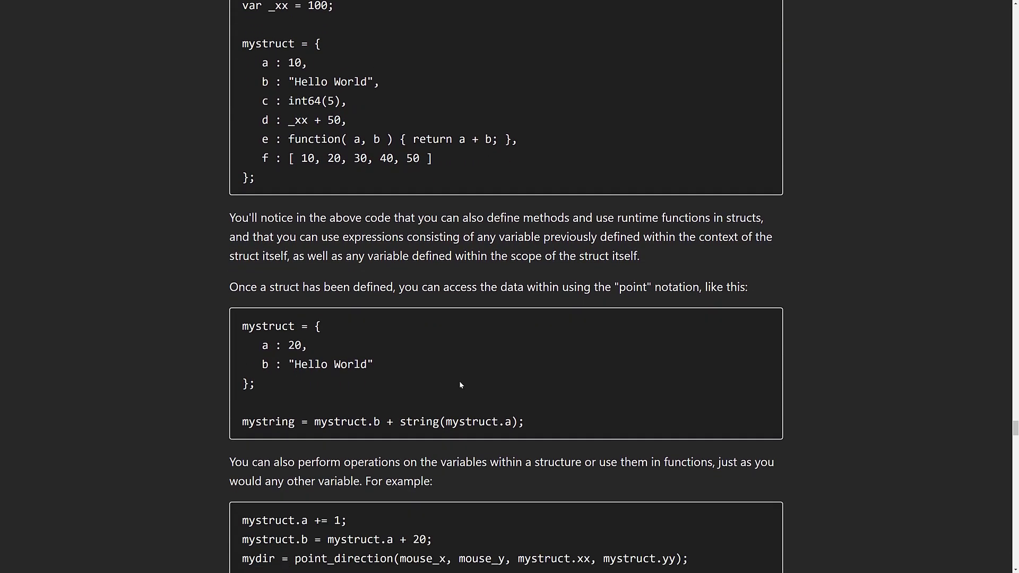
scroll(460, 379, "down", 7)
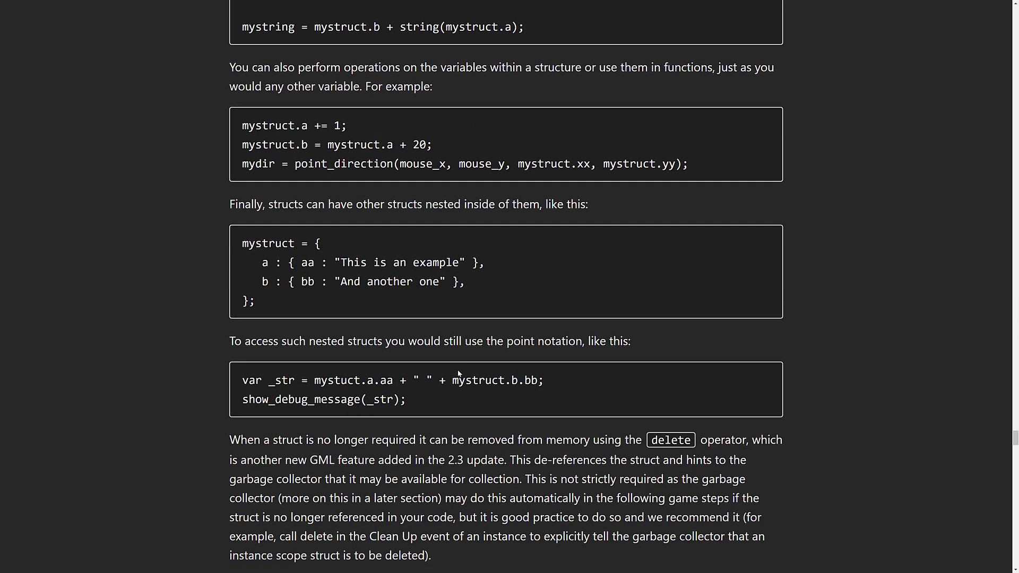
scroll(459, 374, "down", 2)
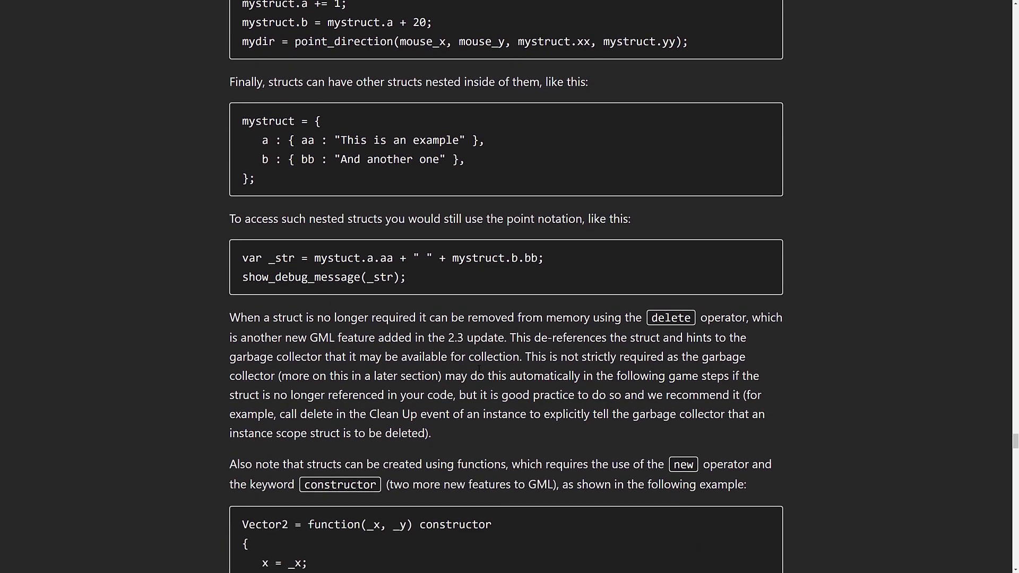
scroll(479, 367, "down", 5)
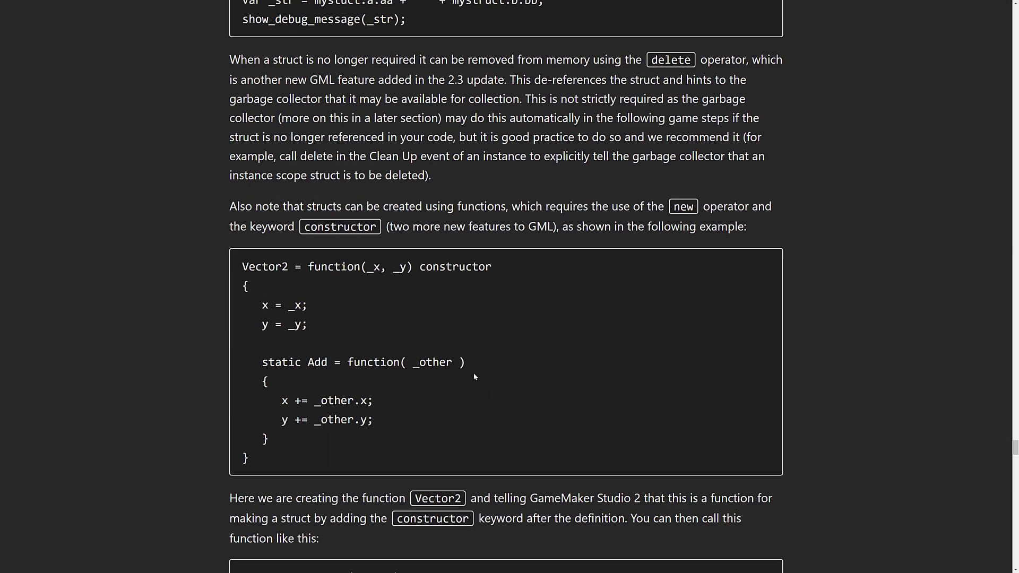
scroll(474, 376, "down", 6)
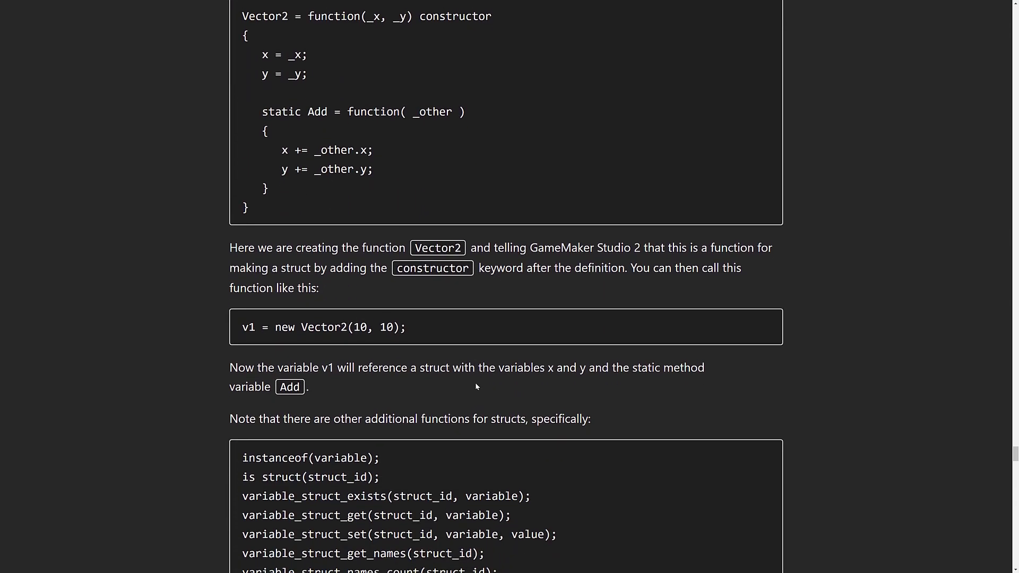
scroll(478, 383, "down", 8)
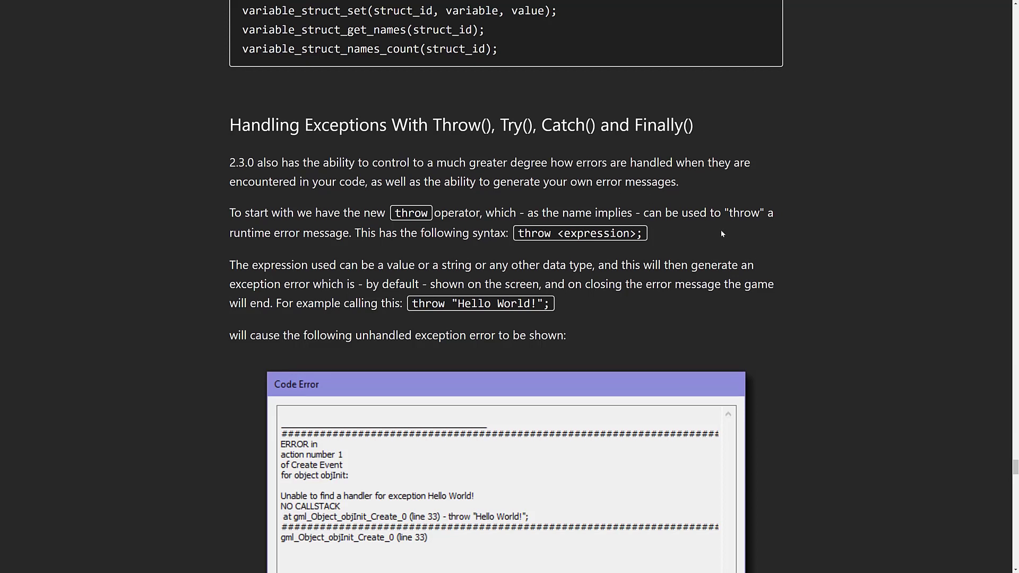
- Scroll down through the try/catch/finally examples to Other Notable Runtime Changes
scroll(721, 230, "down", 2)
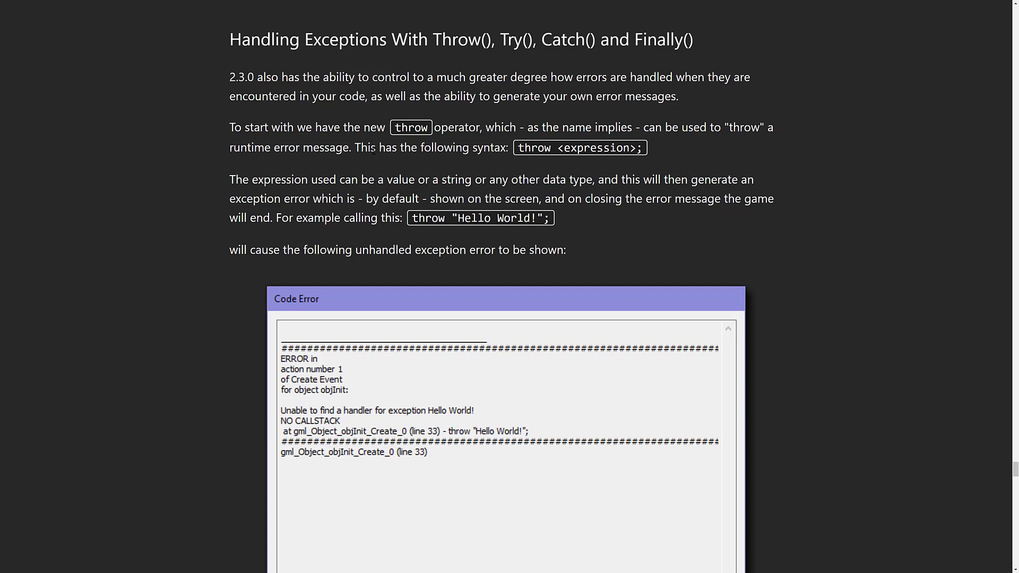
scroll(315, 225, "down", 15)
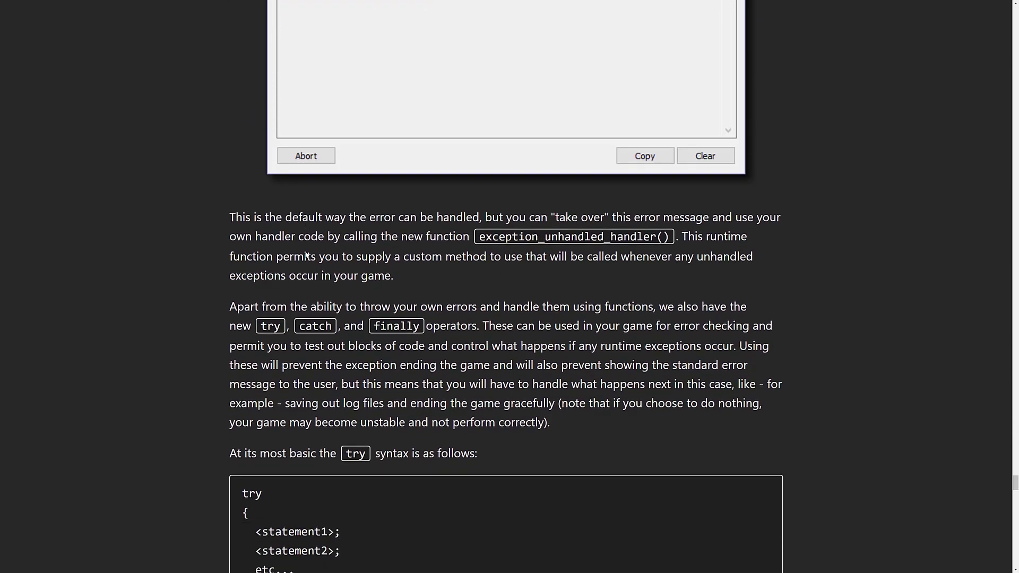
scroll(307, 253, "down", 8)
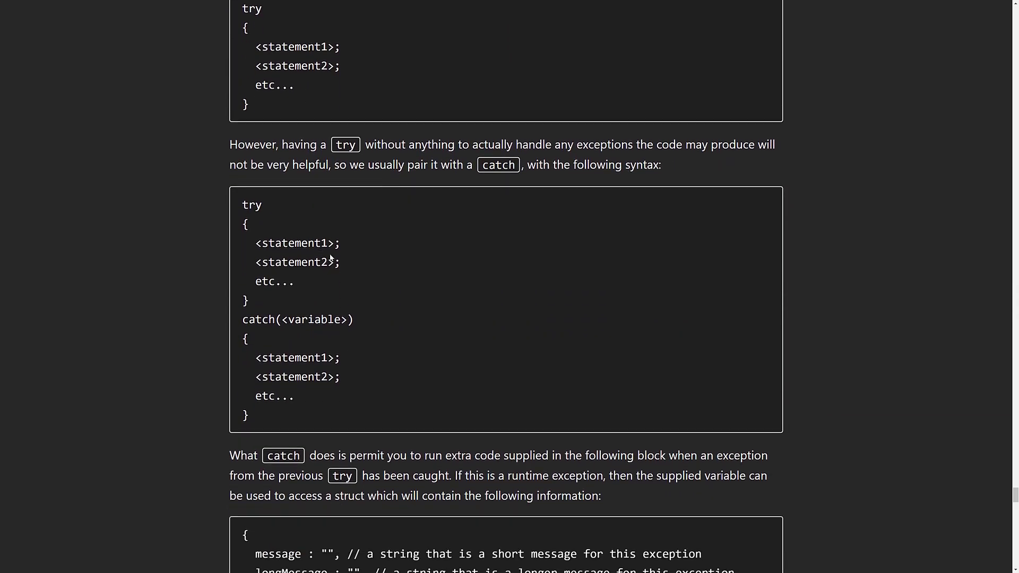
scroll(344, 259, "down", 12)
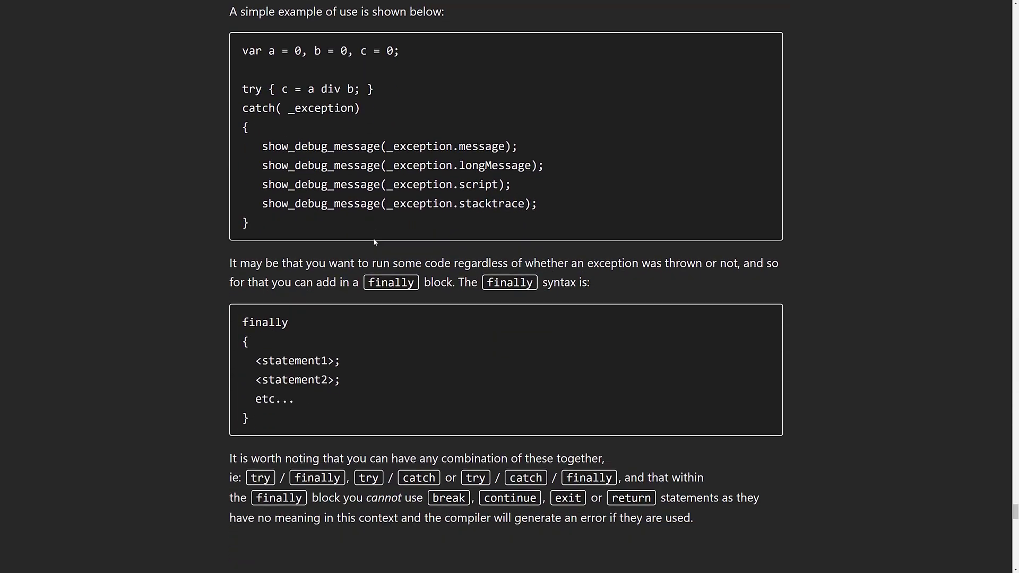
scroll(379, 238, "down", 6)
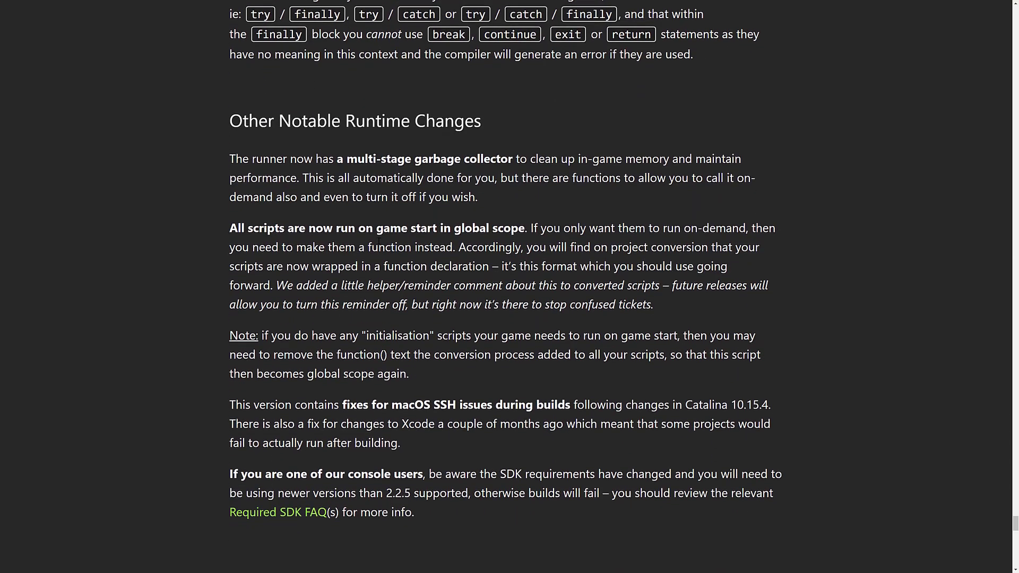
- Scroll back up to the exception_unhandled_handler() paragraph and the basic try syntax
scroll(402, 243, "up", 11)
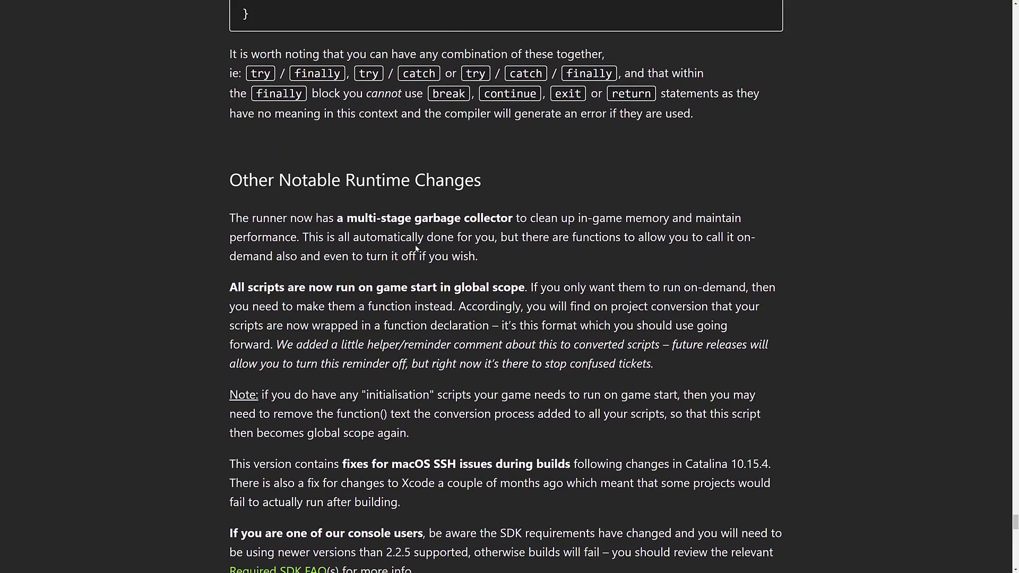
scroll(343, 253, "up", 8)
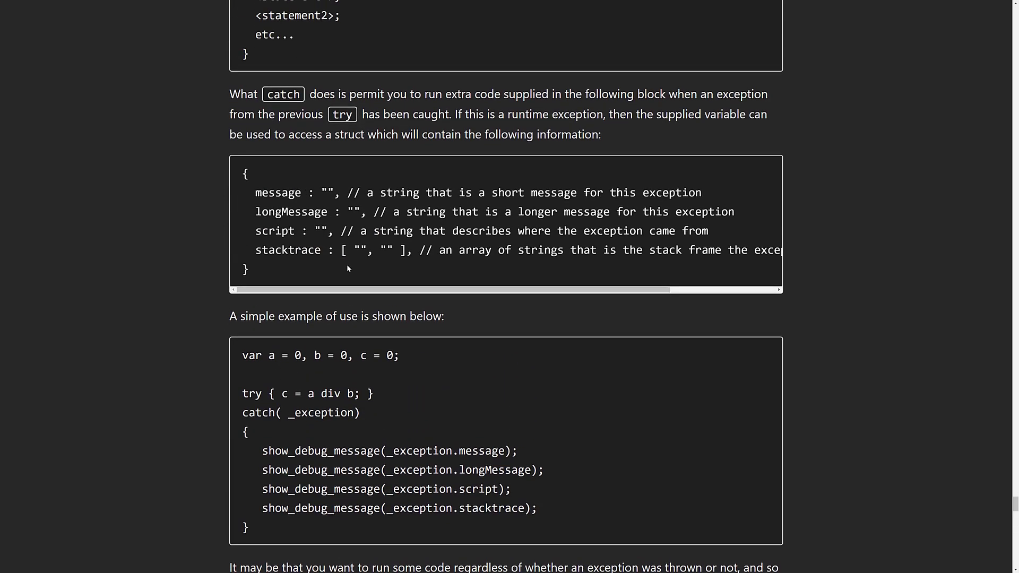
scroll(406, 279, "up", 8)
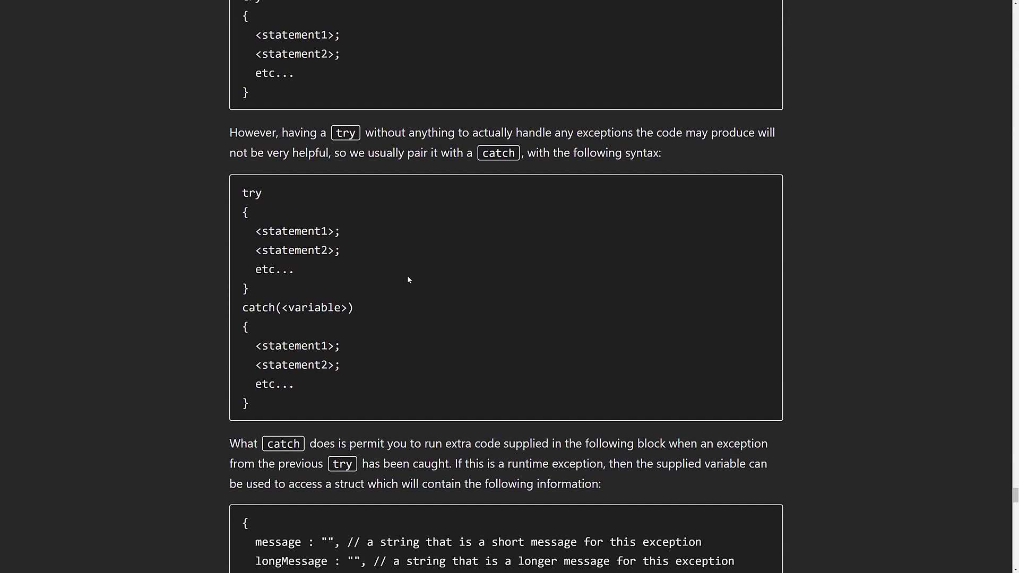
scroll(415, 280, "up", 2)
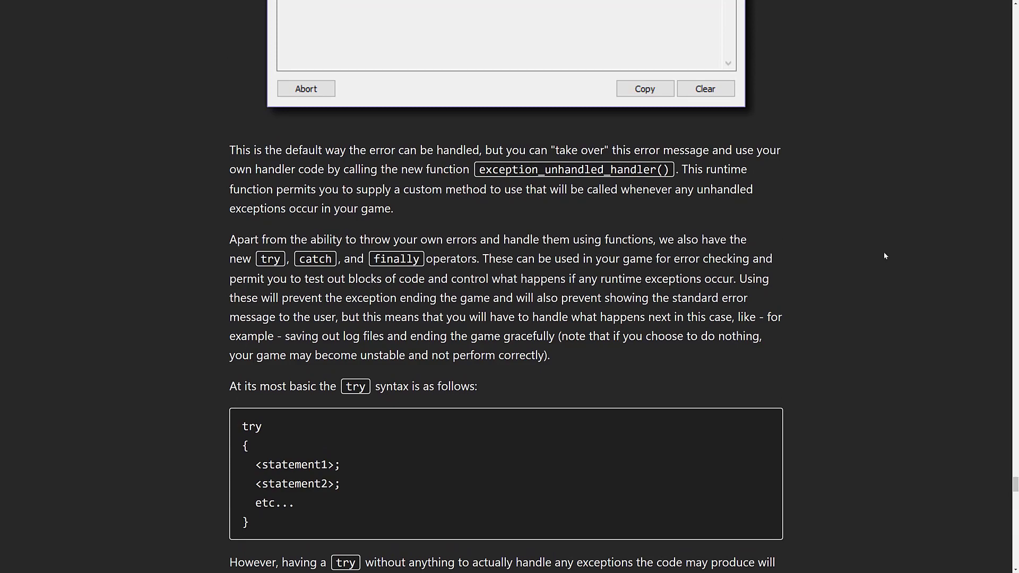
- Scroll the release notes back up to the code-folding section, then return to GameMaker Studio 2
scroll(859, 316, "up", 17)
scroll(859, 331, "up", 20)
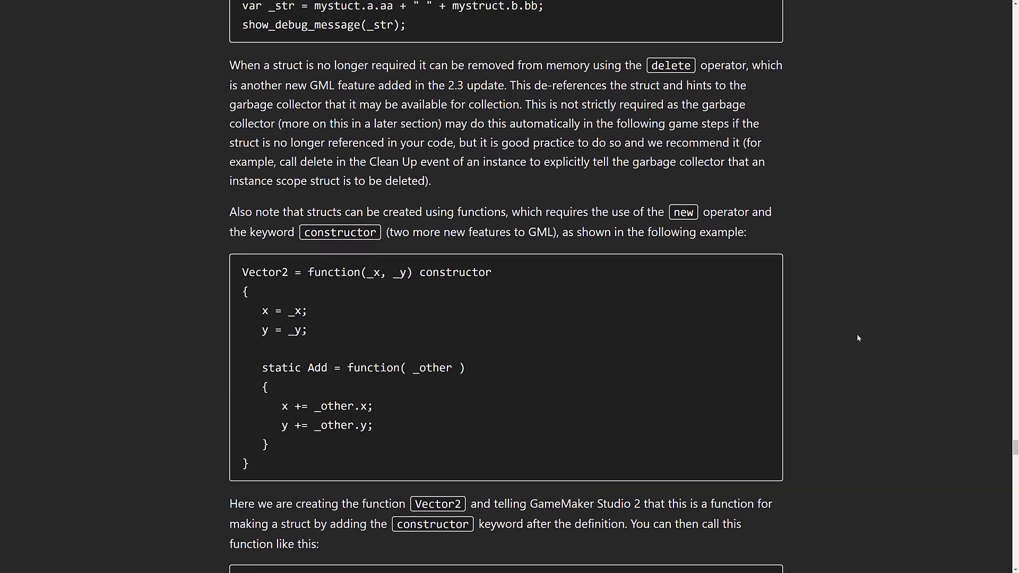
scroll(826, 305, "up", 20)
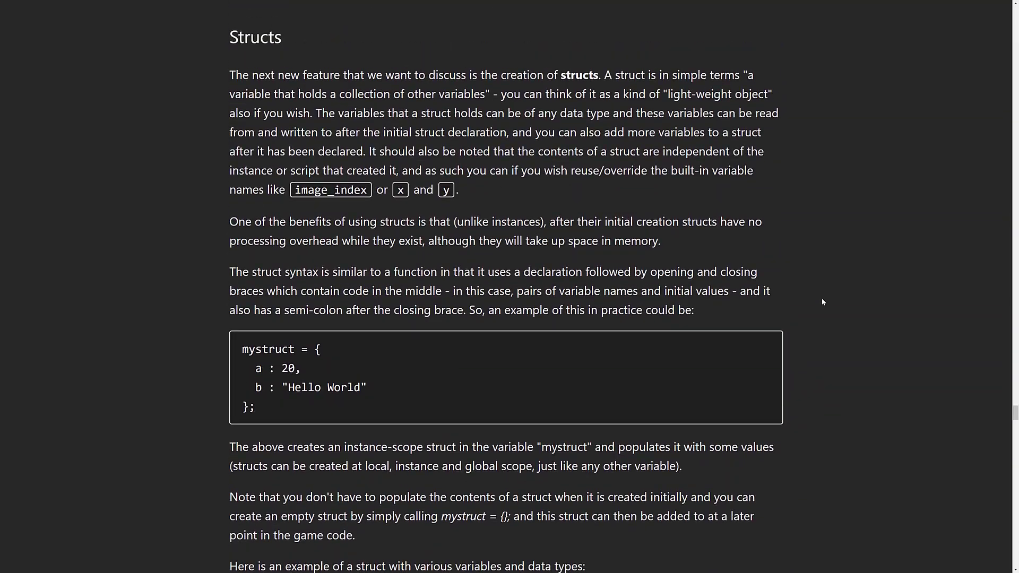
scroll(821, 310, "up", 20)
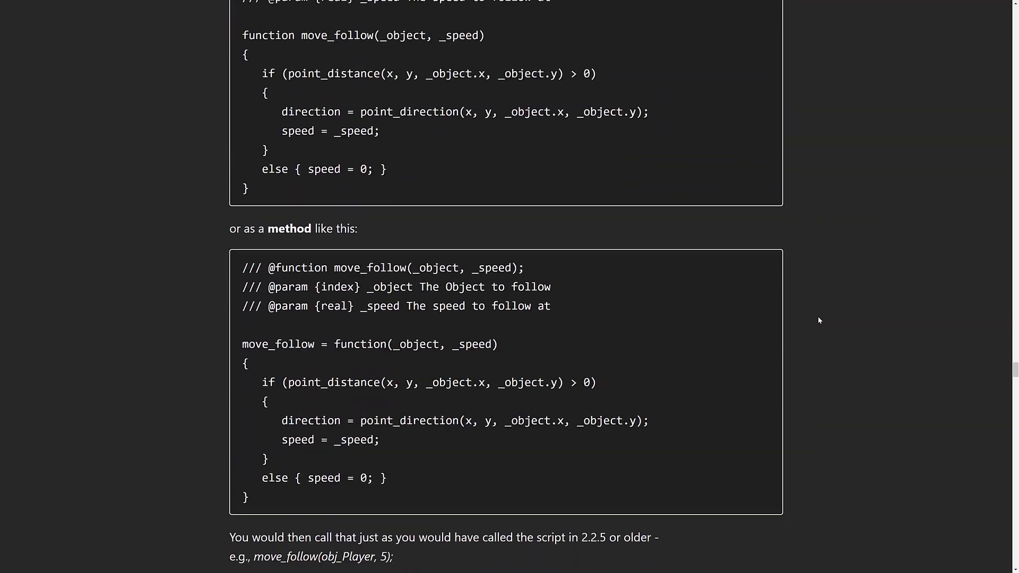
scroll(822, 345, "up", 20)
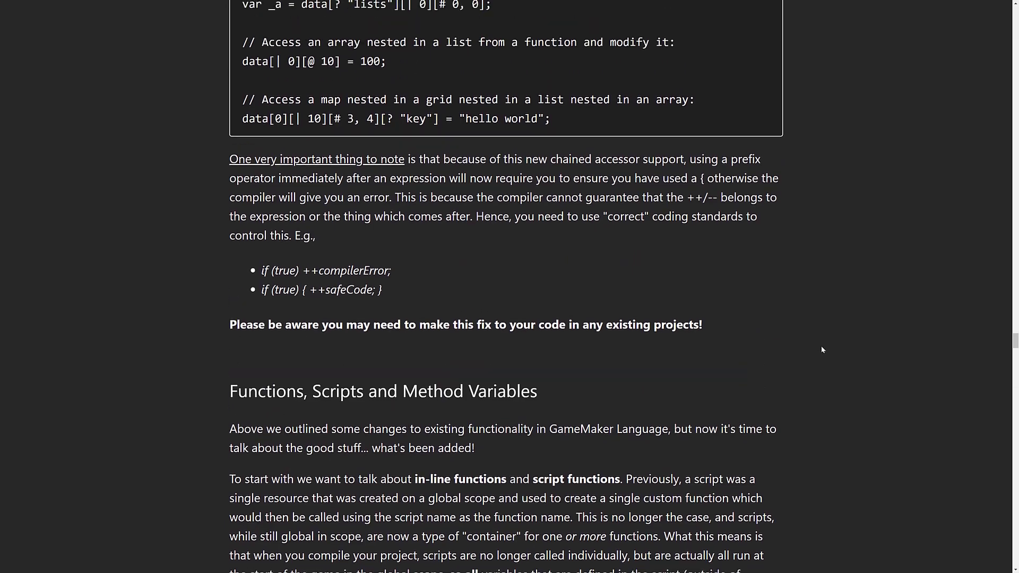
scroll(822, 345, "up", 5)
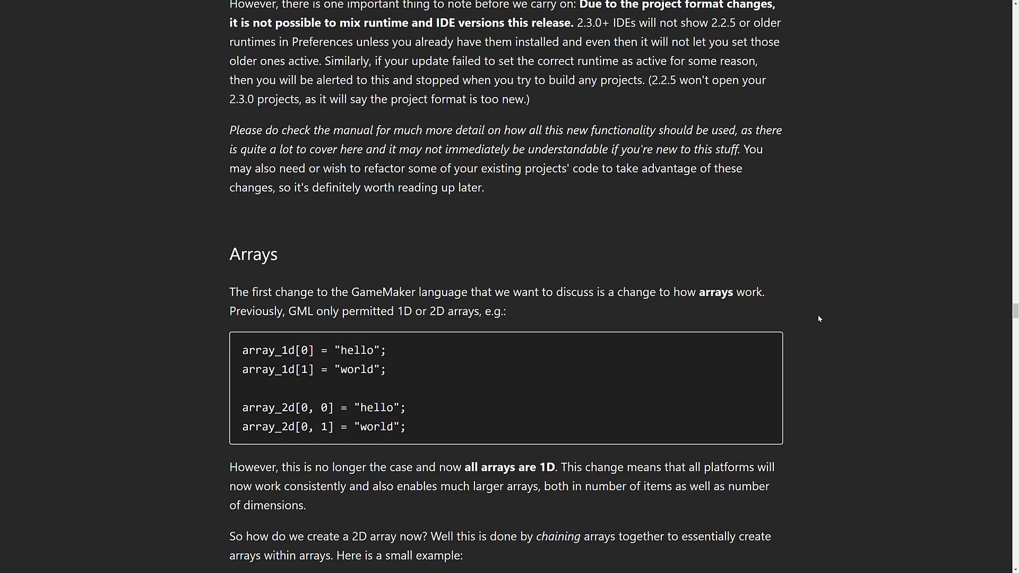
scroll(818, 318, "up", 10)
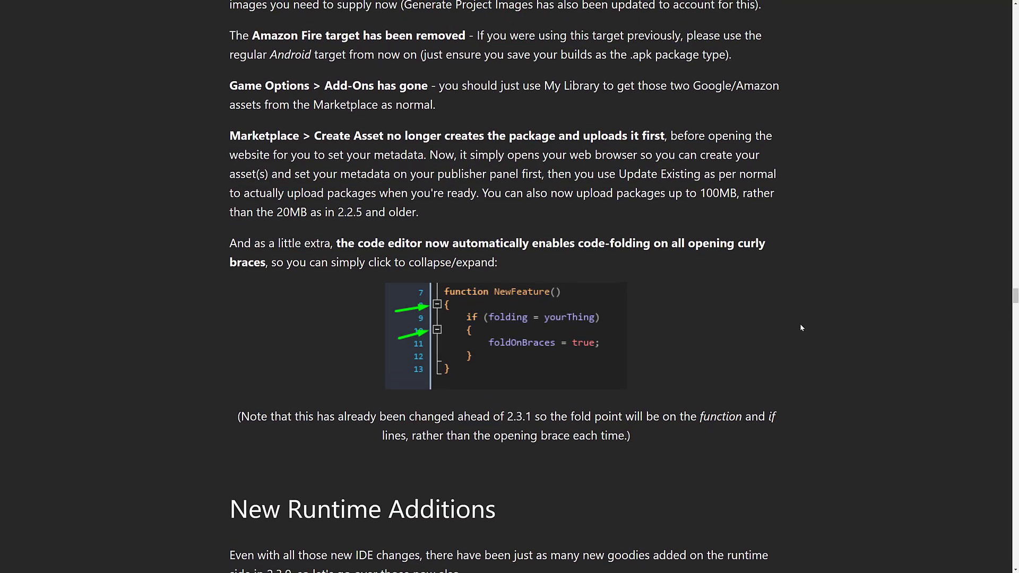
key("alt+Tab")
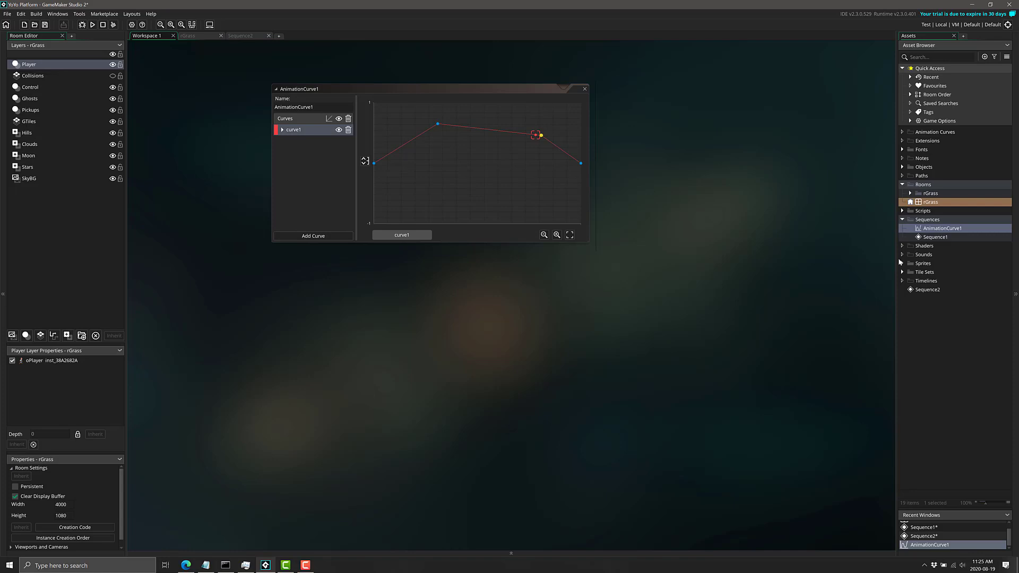
- Open the rGrass room from the Asset Browser's Rooms to display the platform level
double_click(930, 201)
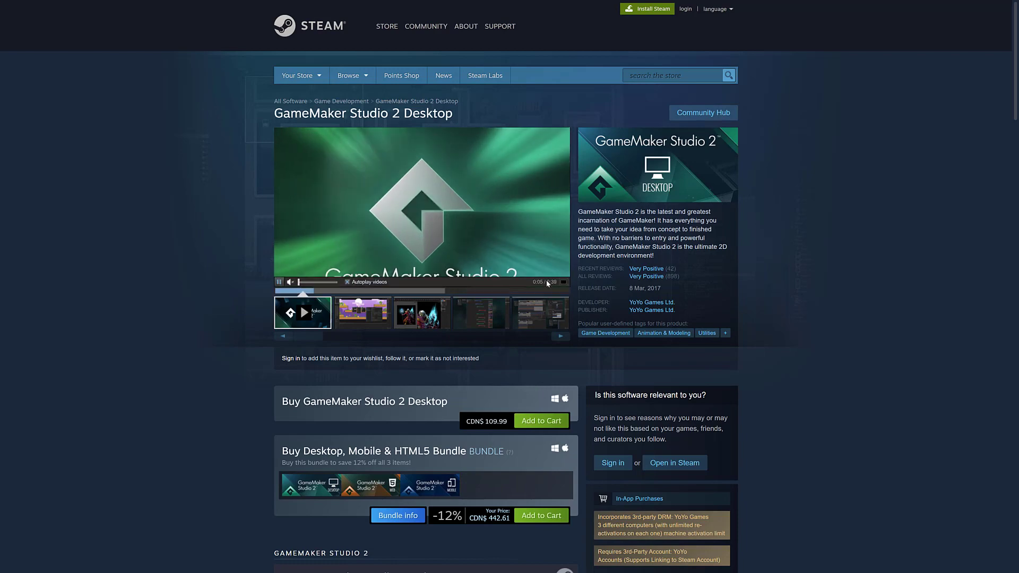
- Expand the Steam purchase options to reveal the Web (CDN$ 165.99), UWP (CDN$ 226.99) and Mobile editions
scroll(546, 279, "down", 2)
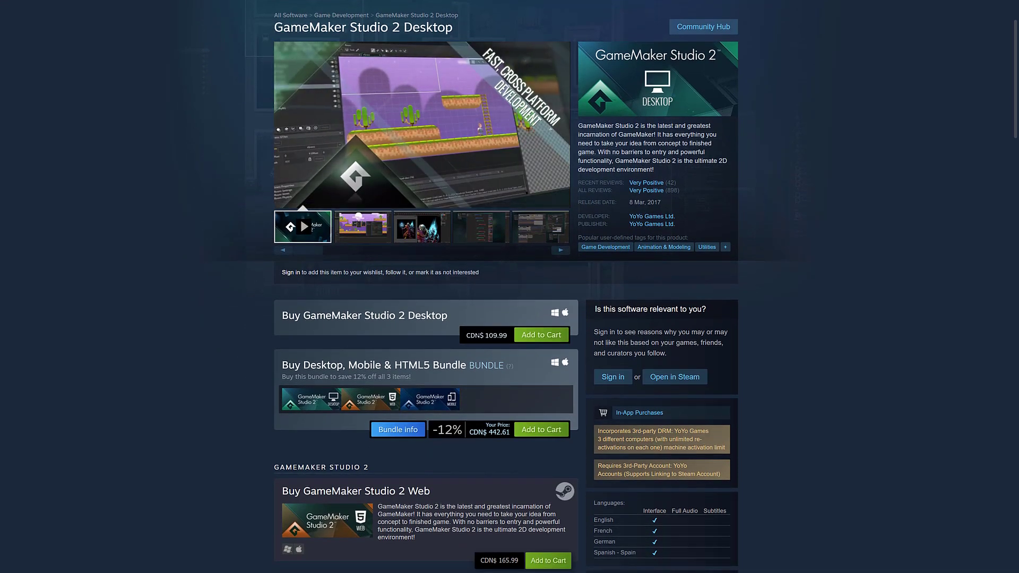
scroll(480, 326, "down", 5)
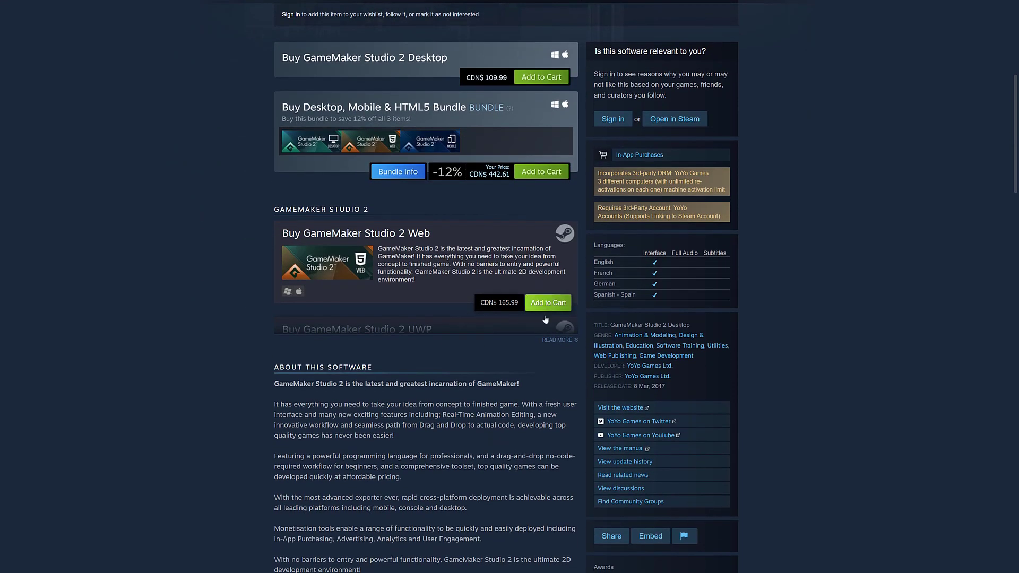
left_click(558, 340)
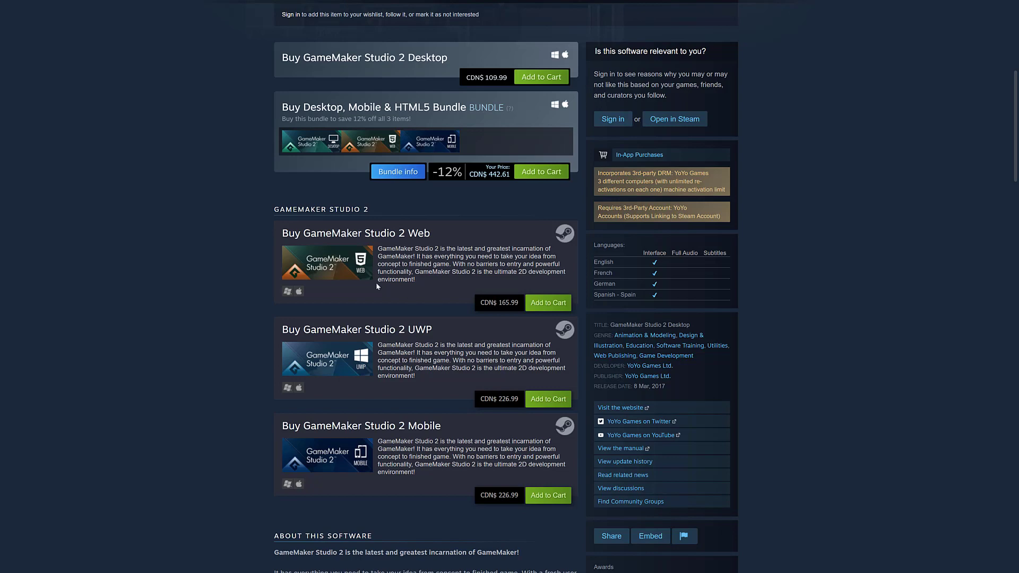
scroll(433, 273, "down", 2)
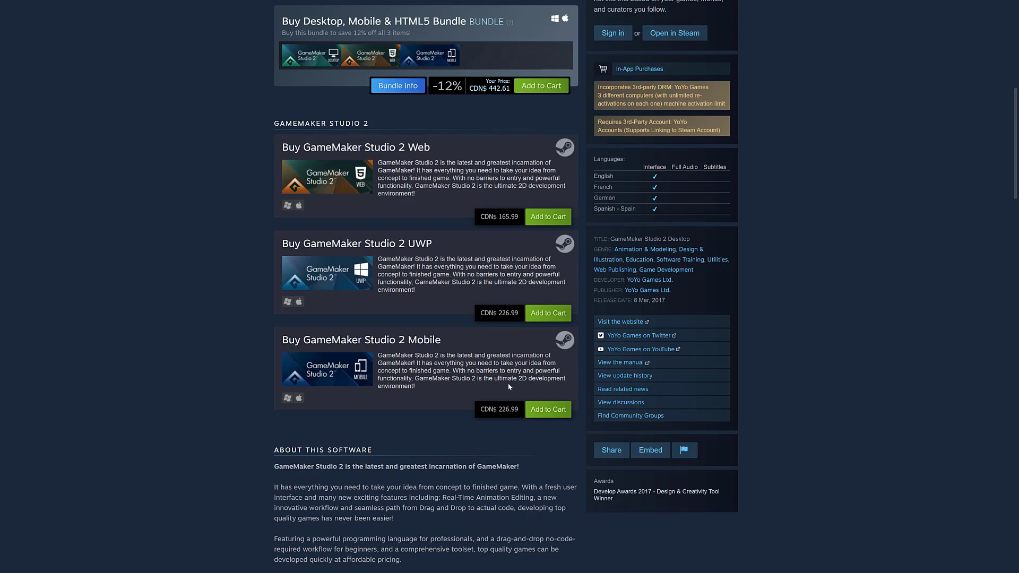
scroll(493, 353, "up", 5)
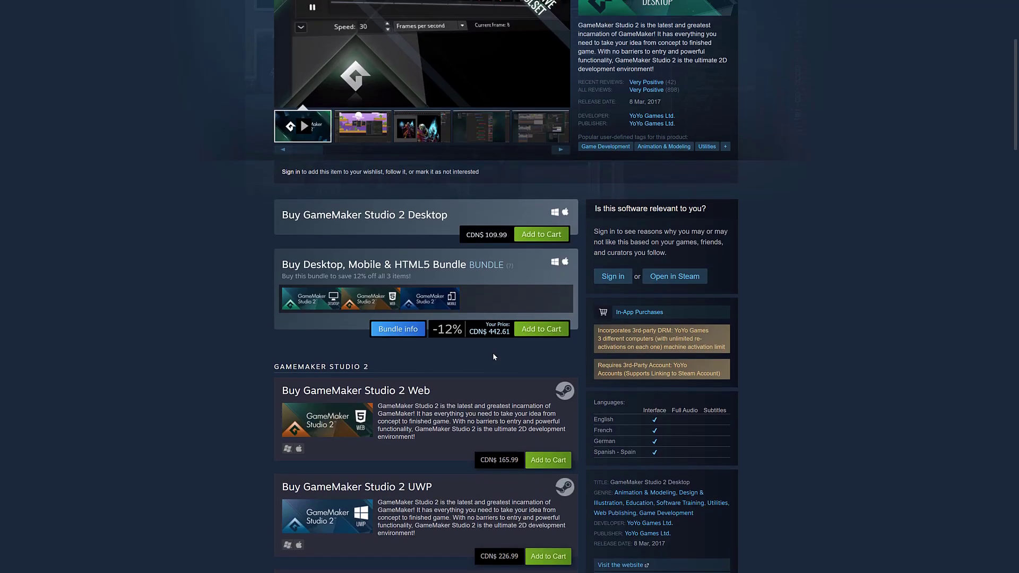